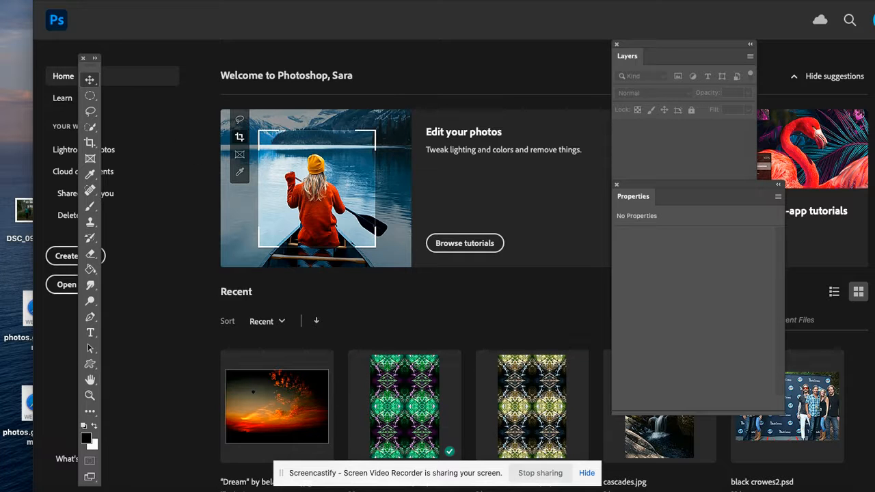
Step: Open the "Dream" sunset JPEG from the Downloads folder
left_click(96, 1)
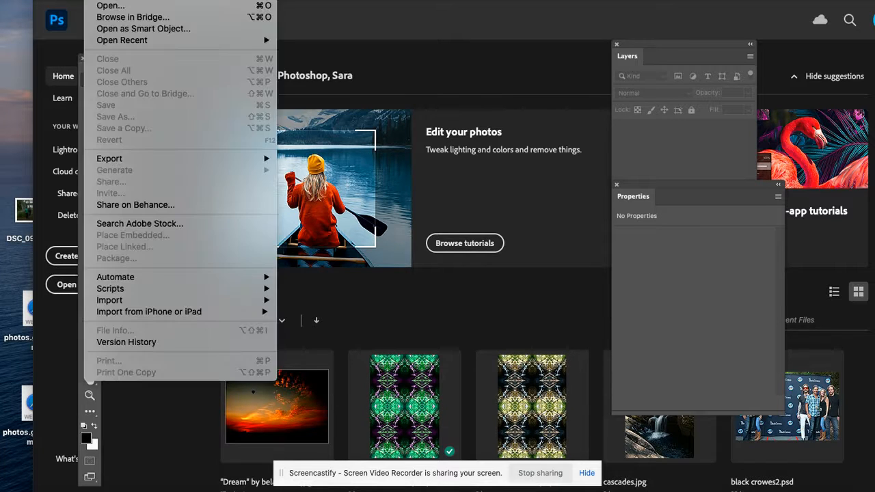
left_click(112, 8)
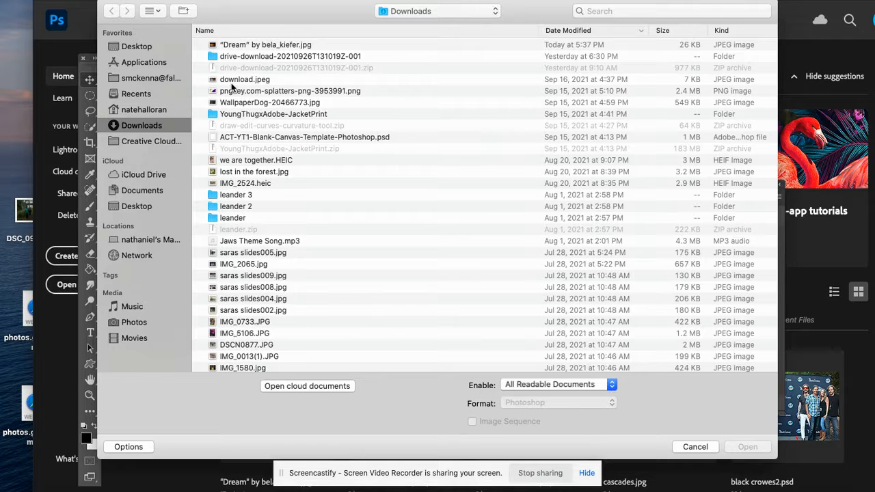
left_click(243, 45)
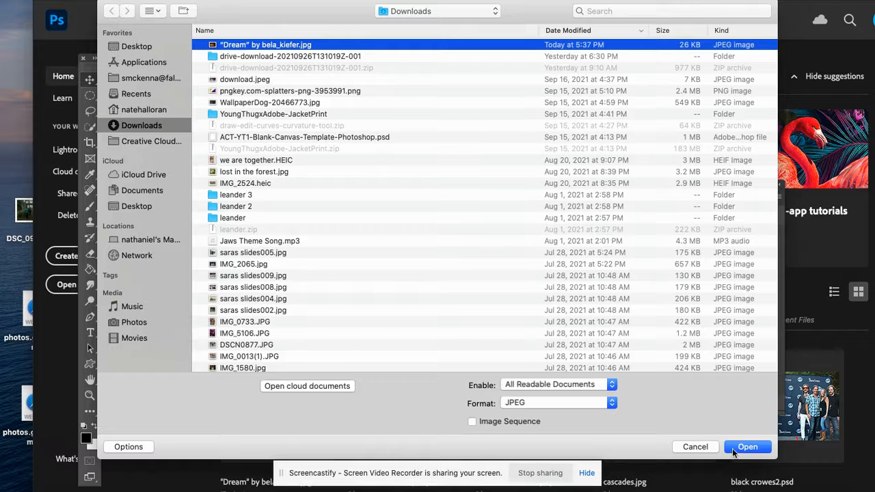
left_click(736, 448)
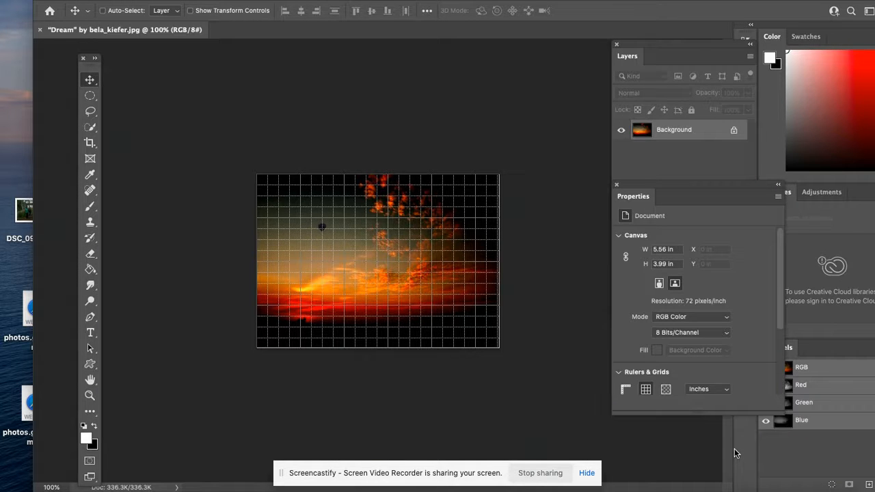
Step: Hide the grid over the image and move the floating Layers panel and tool palette closer to the picture
key("super+apostrophe")
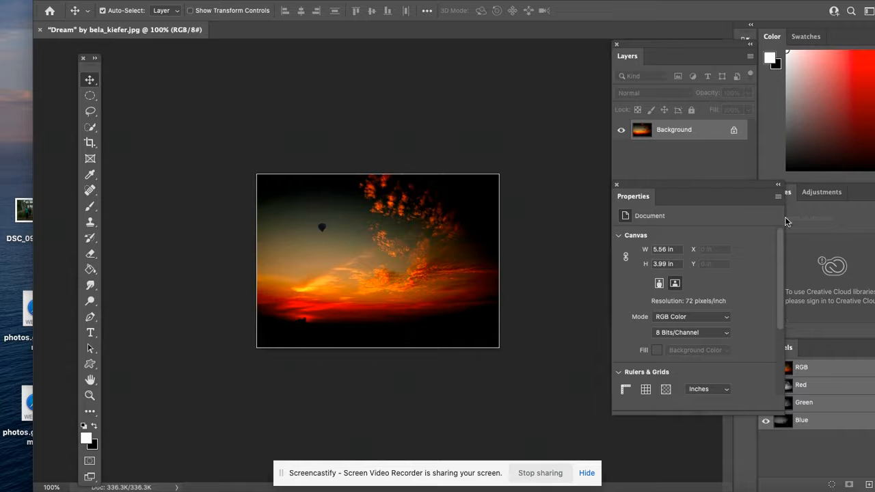
left_click_drag(672, 44, 591, 72)
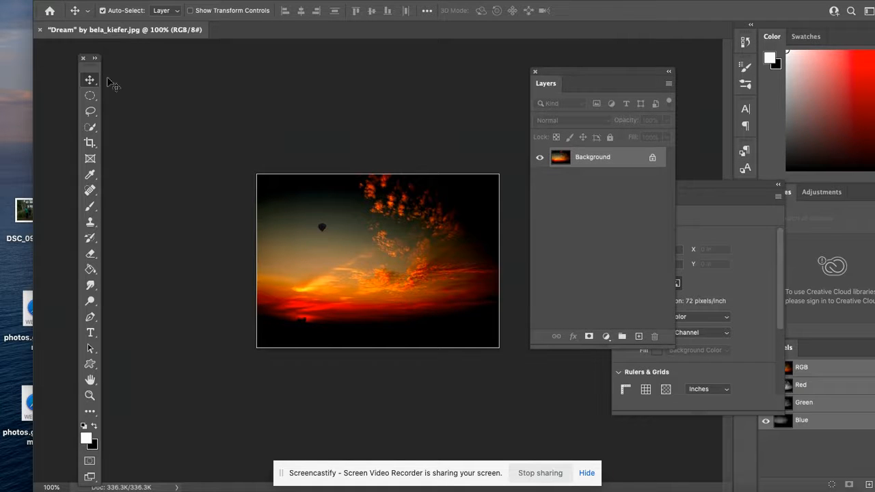
left_click_drag(93, 69, 157, 71)
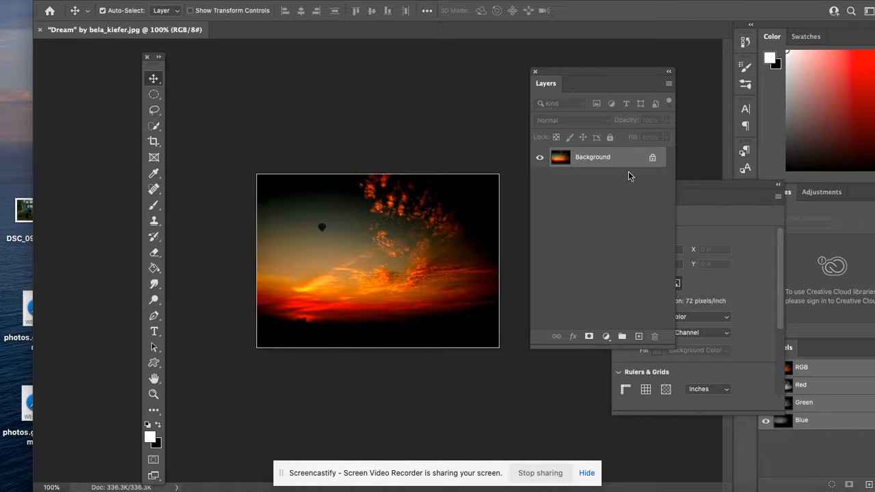
Step: Unlock the Background layer so it becomes a regular layer, keeping the default layer style settings
left_click(653, 159)
double_click(649, 164)
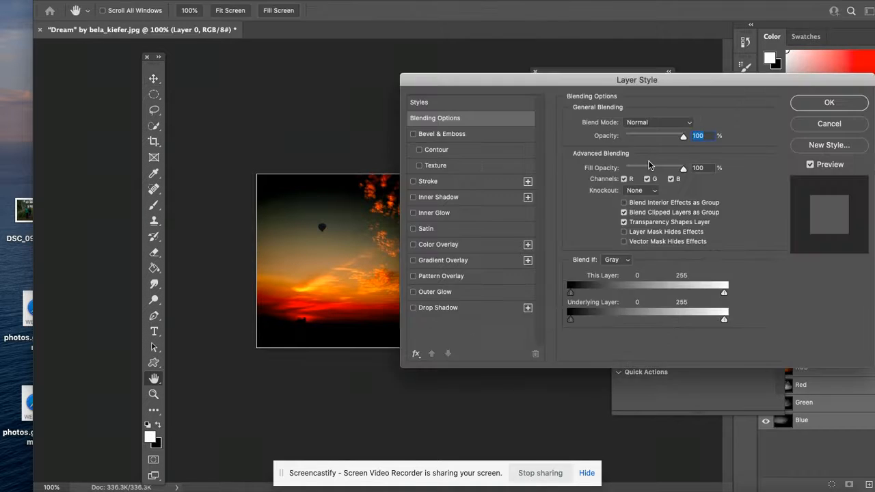
left_click(829, 103)
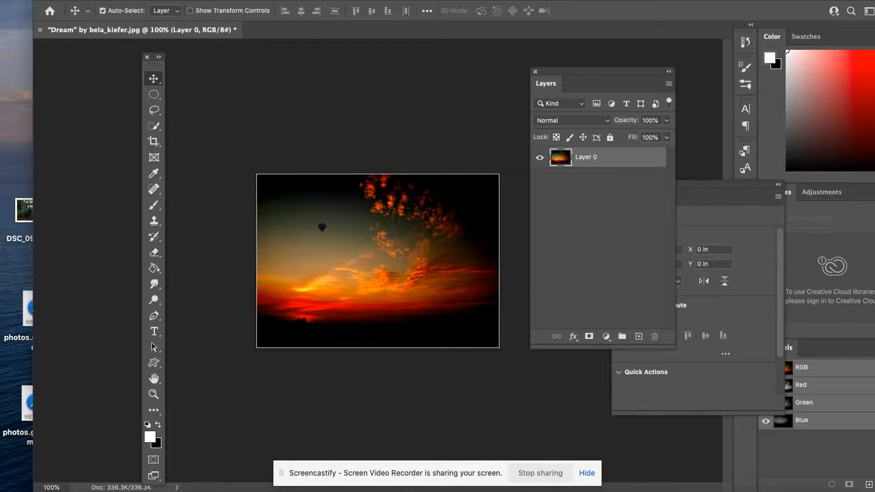
Step: Enlarge the canvas to 200 percent in width and height, anchoring the existing image in the upper-left corner
left_click(151, 0)
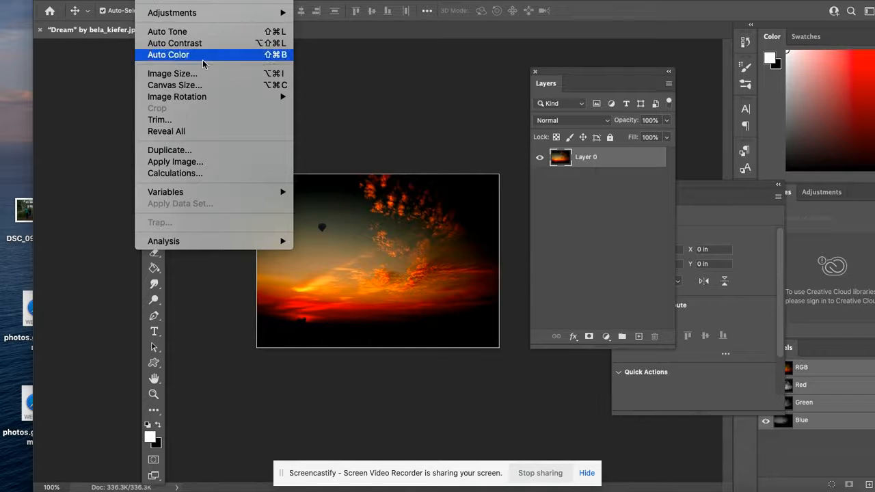
left_click(223, 90)
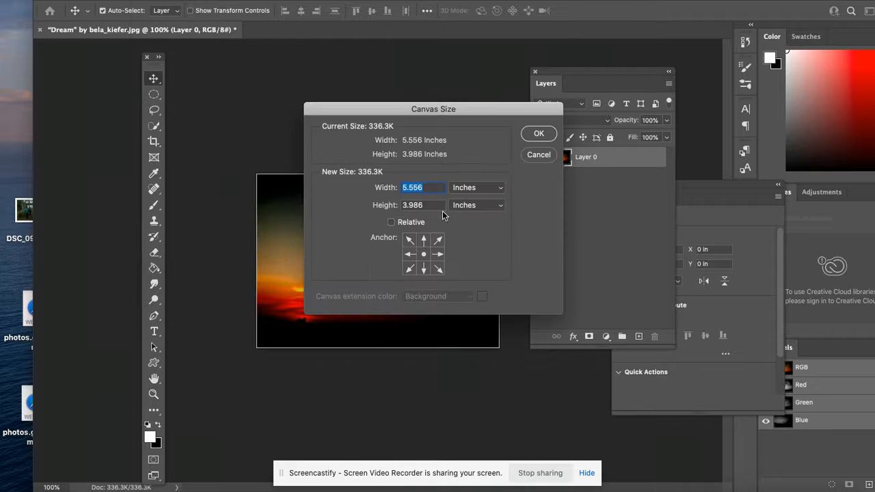
left_click(472, 191)
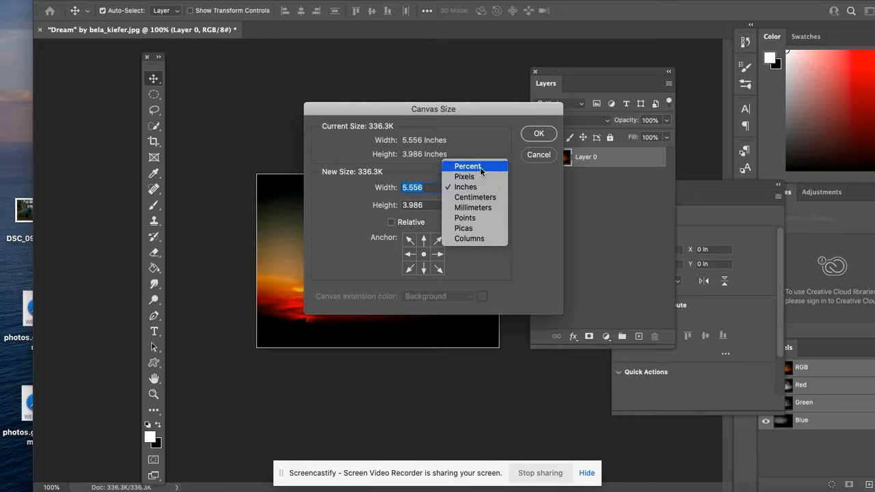
left_click(470, 166)
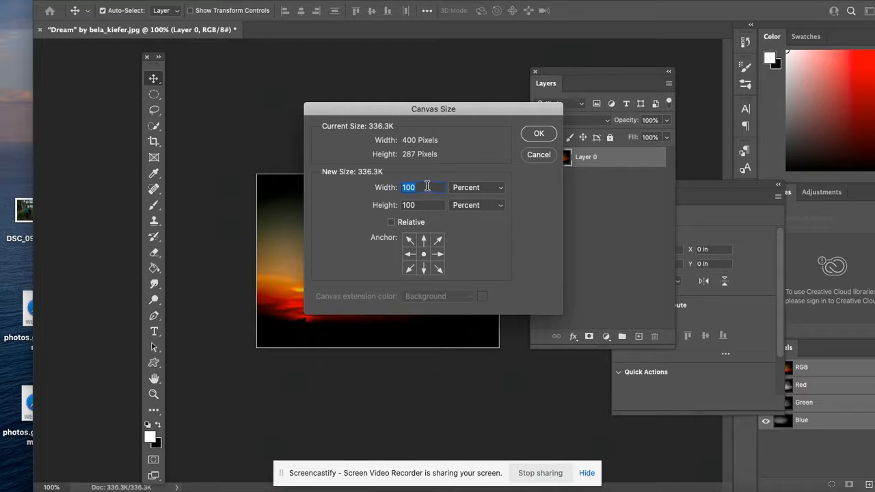
type("200")
key("Tab")
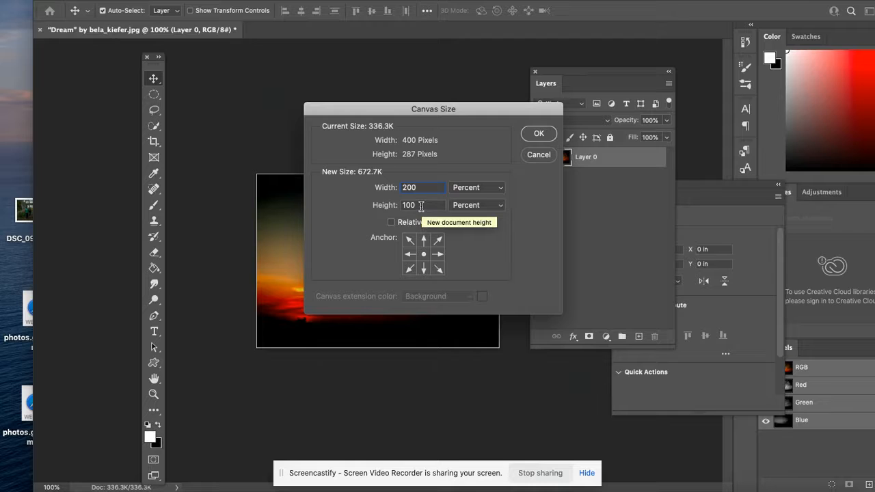
type("200")
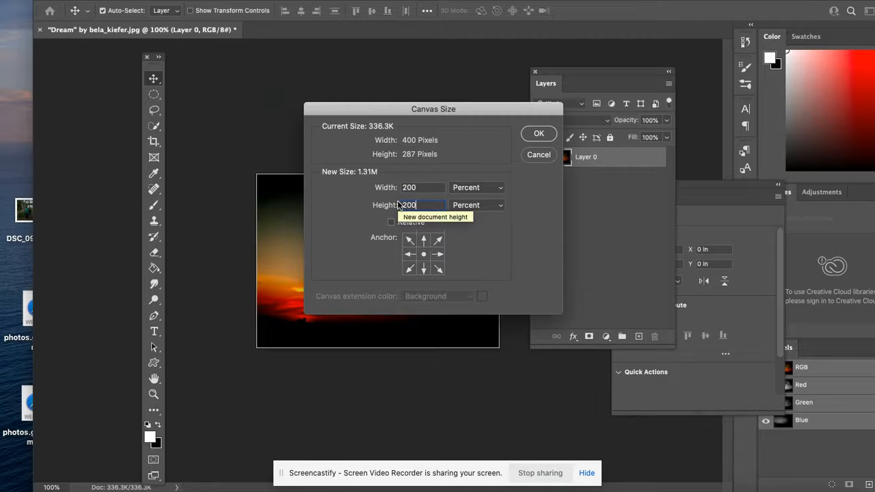
left_click(408, 242)
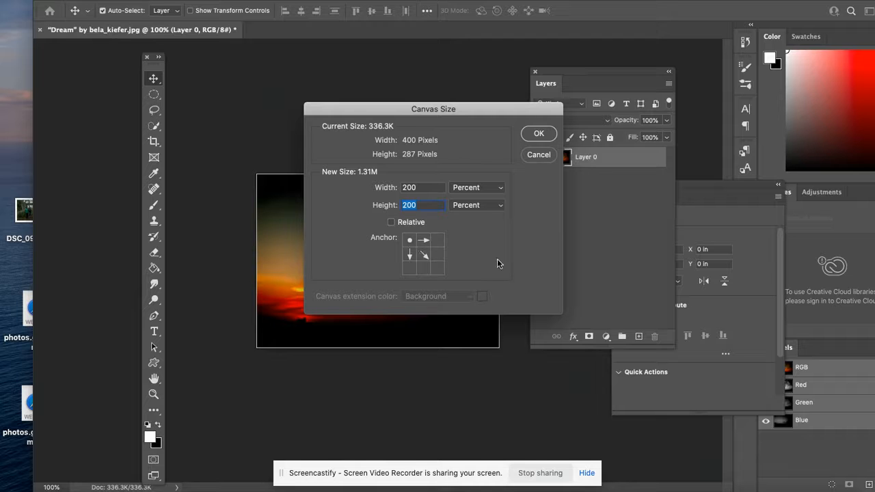
left_click(537, 136)
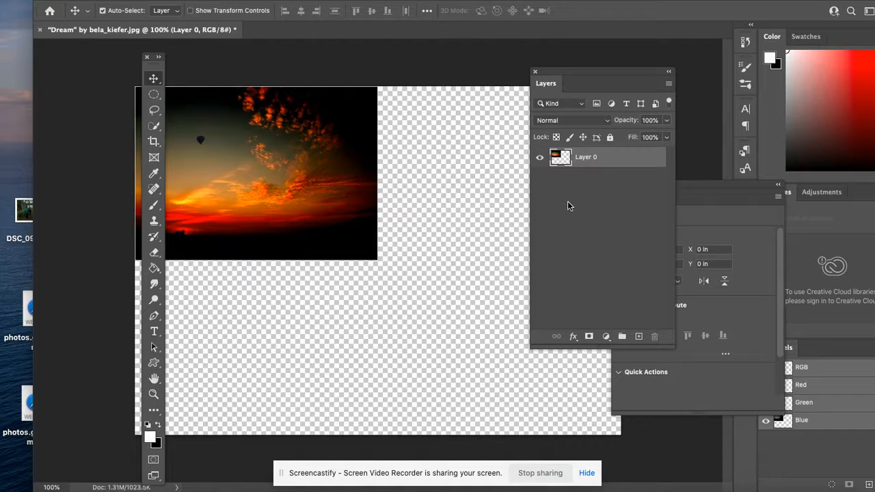
Step: Duplicate Layer 0 three times within the same document, keeping the default copy names
right_click(601, 164)
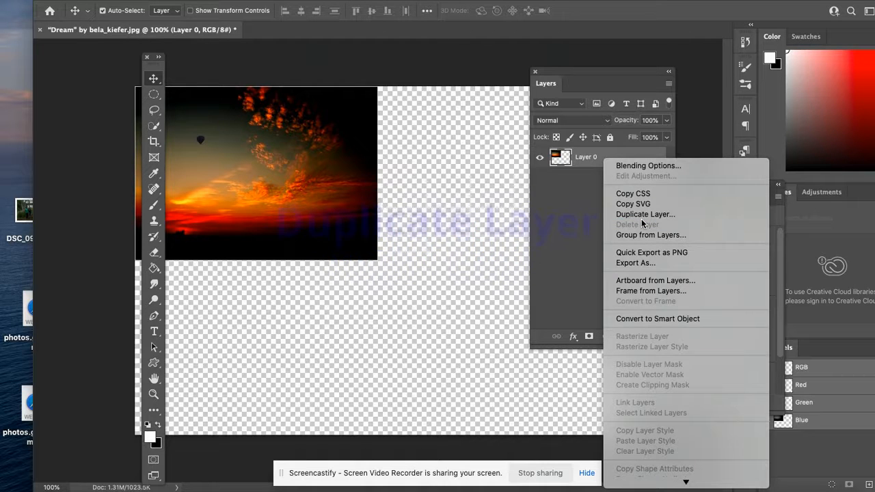
left_click(642, 215)
left_click(544, 174)
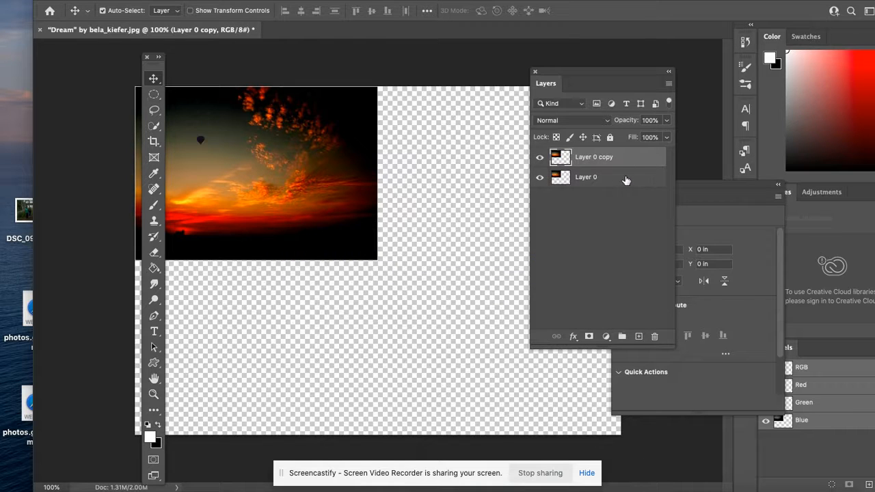
left_click(627, 179)
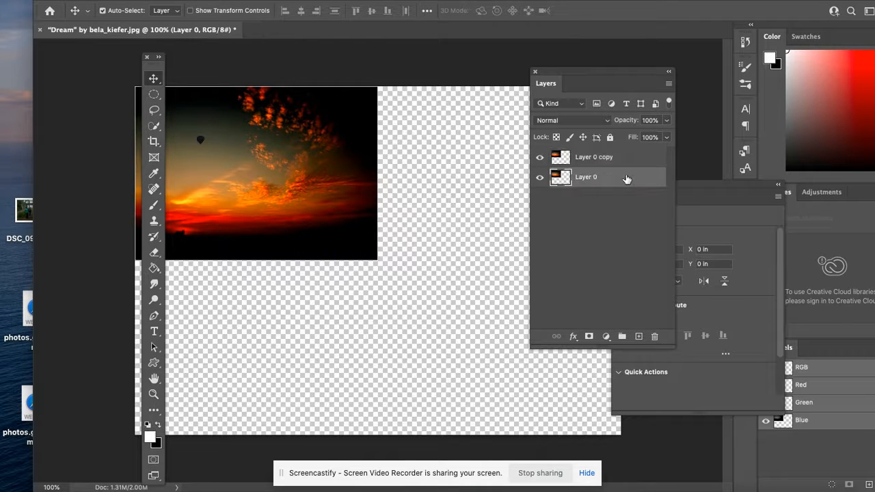
right_click(627, 177)
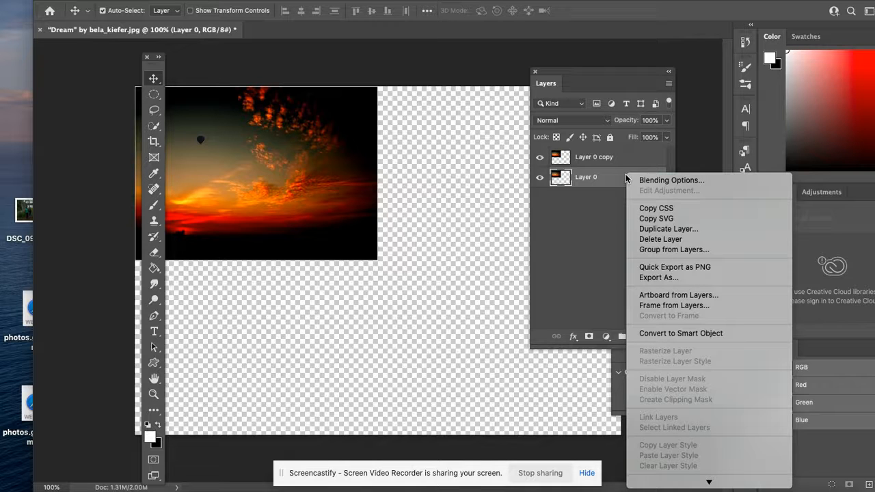
left_click(649, 232)
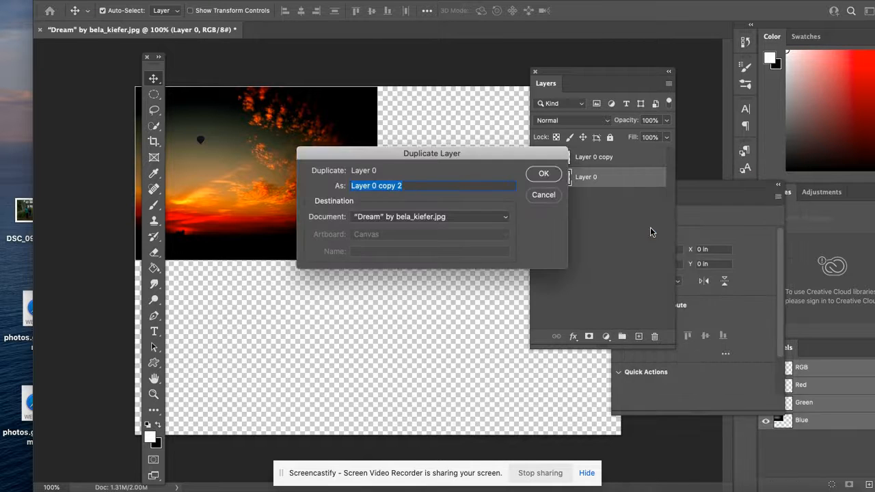
left_click(543, 174)
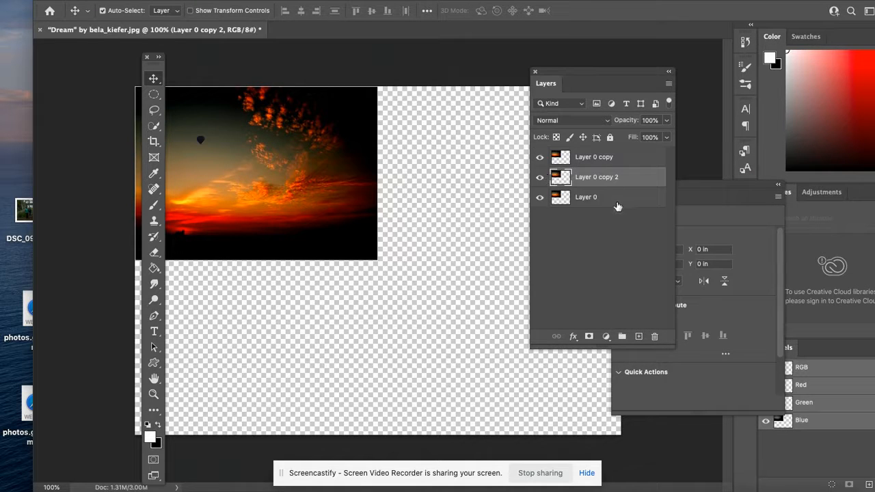
left_click(617, 204)
right_click(616, 203)
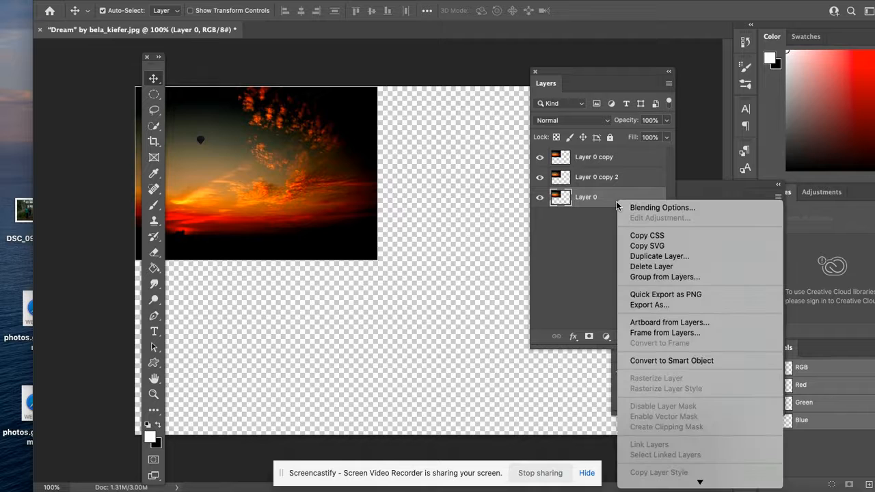
left_click(642, 255)
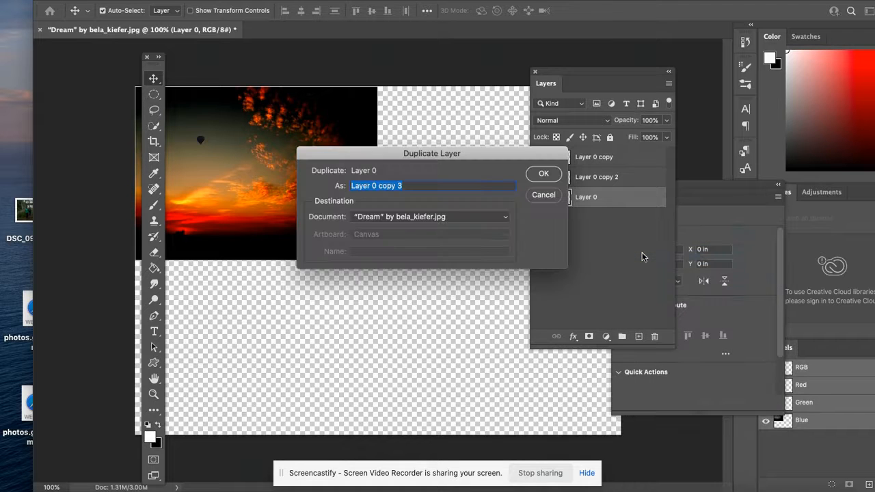
left_click(541, 173)
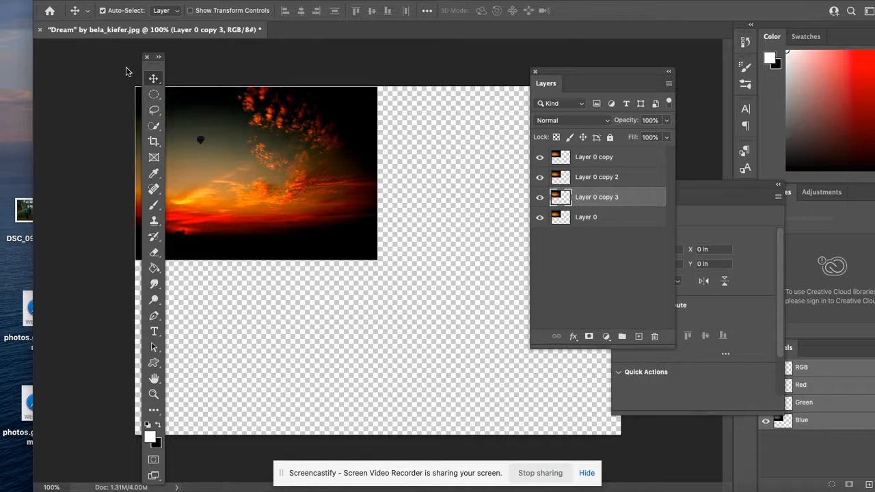
Step: Move the three copies into the upper-right, lower-right and lower-left quadrants of the canvas, clearing the tool palette off the image first
left_click_drag(151, 69, 105, 62)
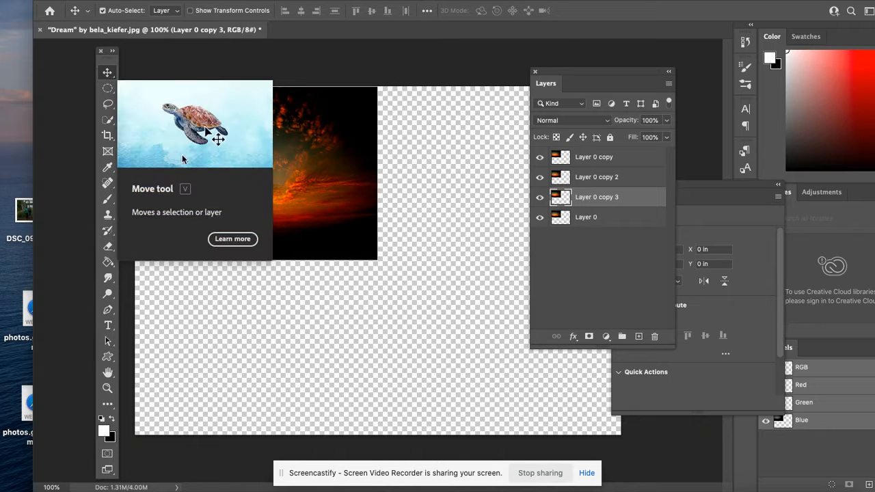
left_click_drag(259, 179, 499, 177)
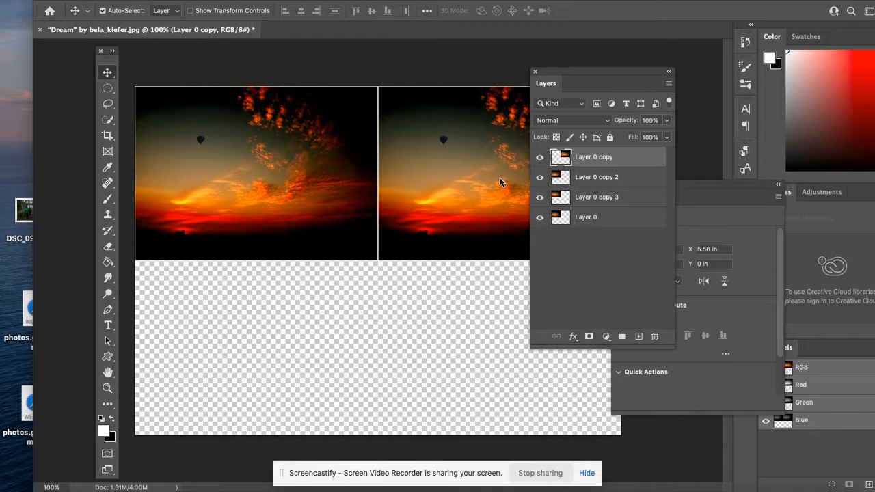
left_click_drag(305, 183, 522, 355)
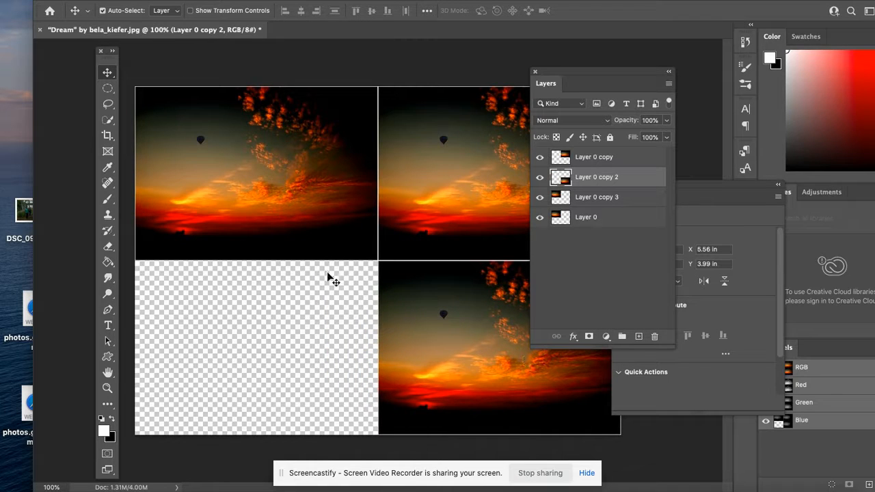
left_click_drag(312, 211, 315, 385)
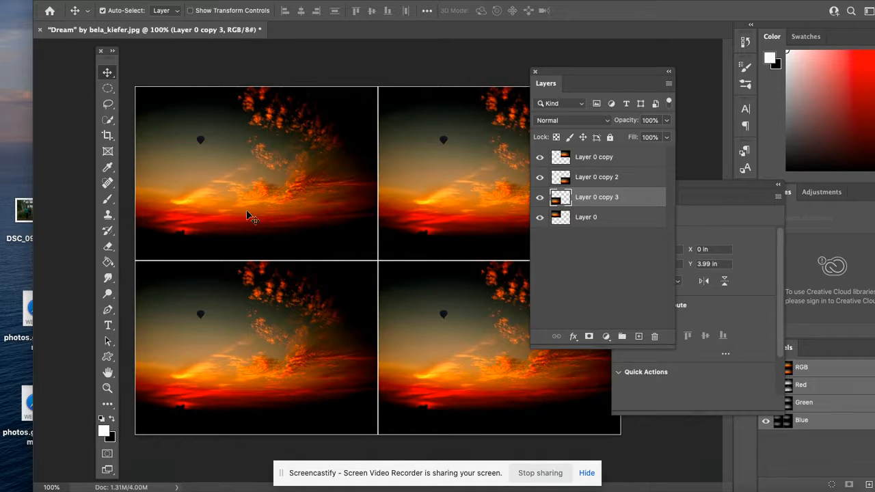
Step: Flip the original image in the upper-left quadrant (Layer 0) horizontally
left_click(267, 181)
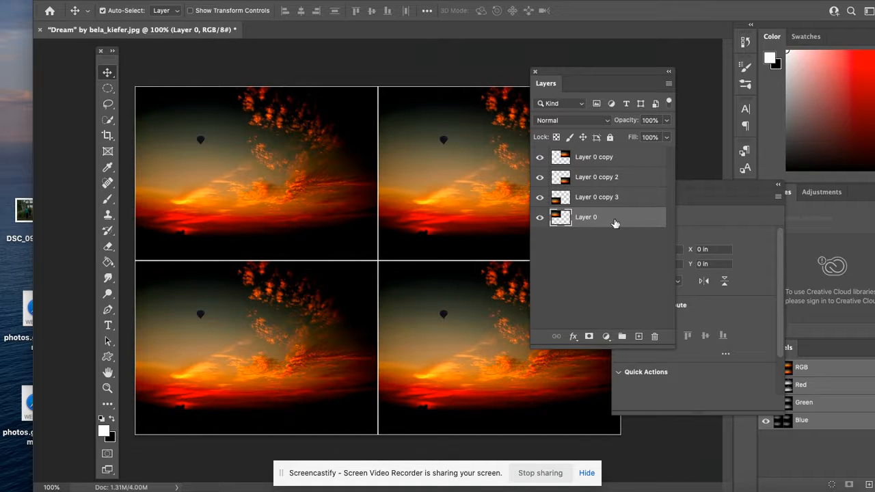
left_click(479, 186)
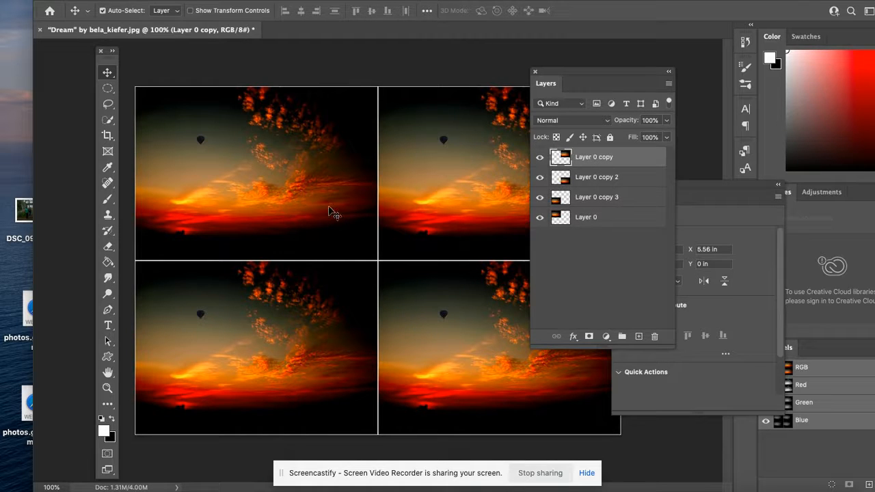
left_click(307, 194)
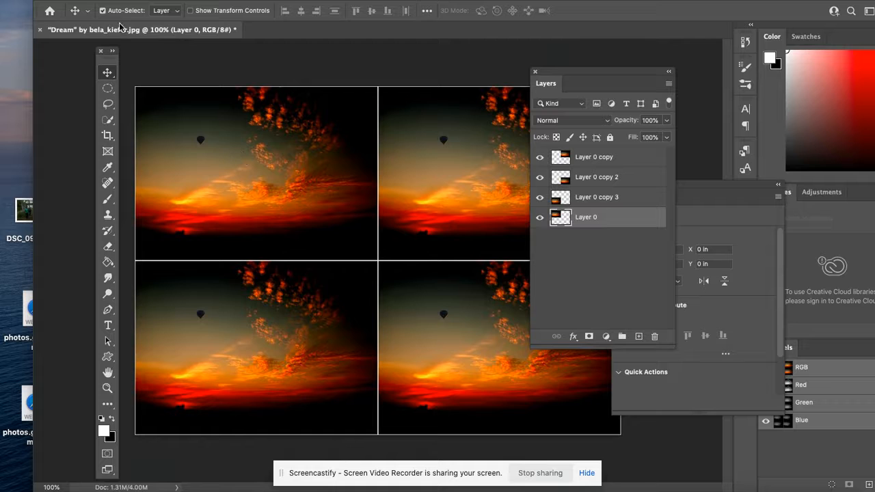
left_click(122, 1)
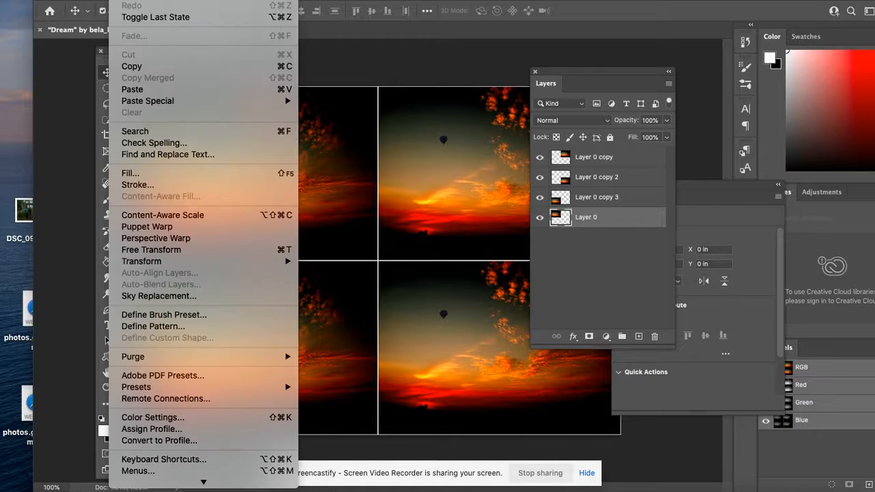
mouse_move(241, 263)
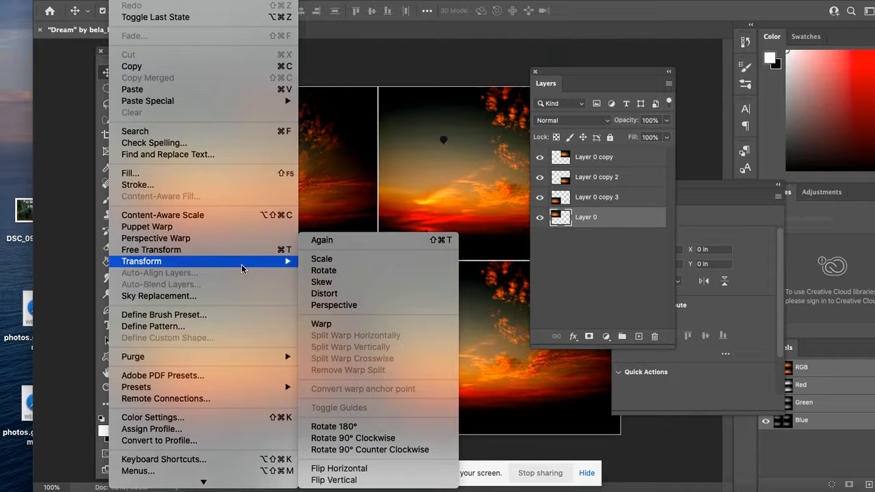
left_click(378, 469)
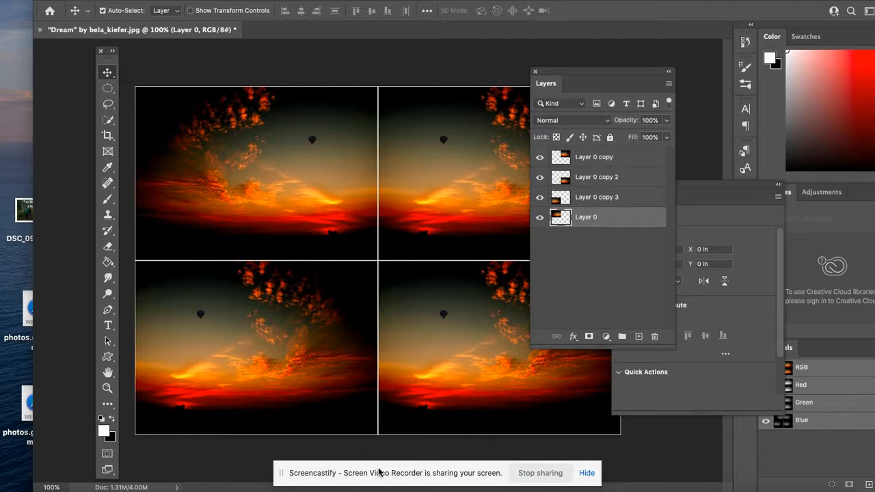
Step: Flip the image copy in the lower-right quadrant (Layer 0 copy 2) vertically
left_click(437, 376)
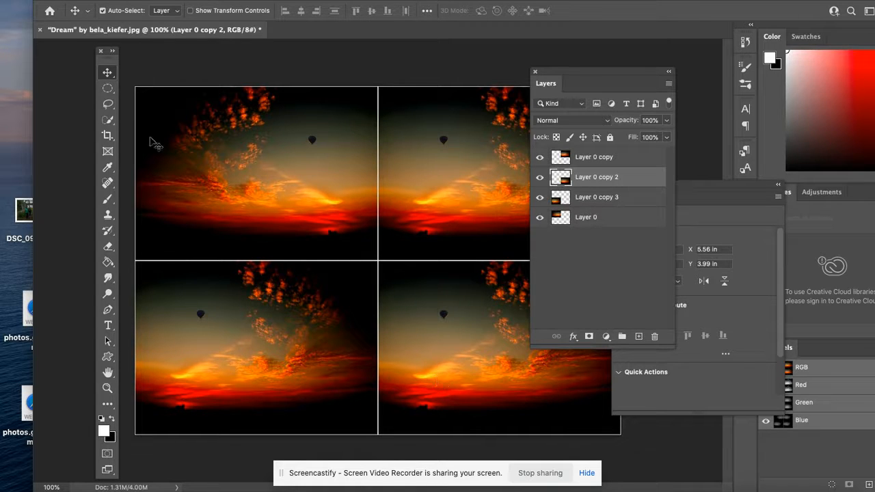
left_click(121, 1)
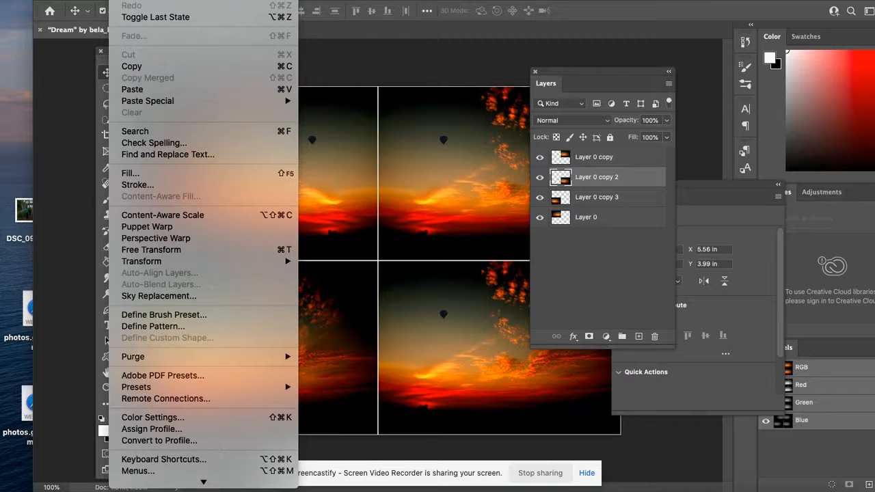
mouse_move(229, 265)
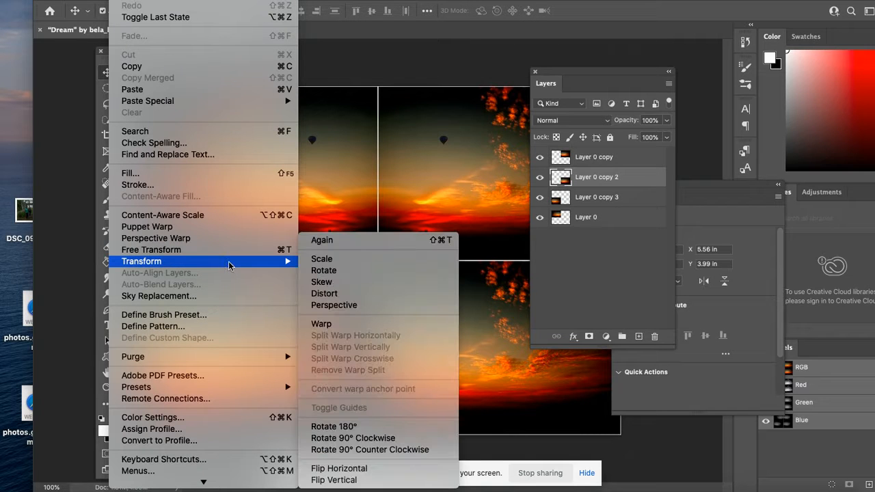
left_click(373, 480)
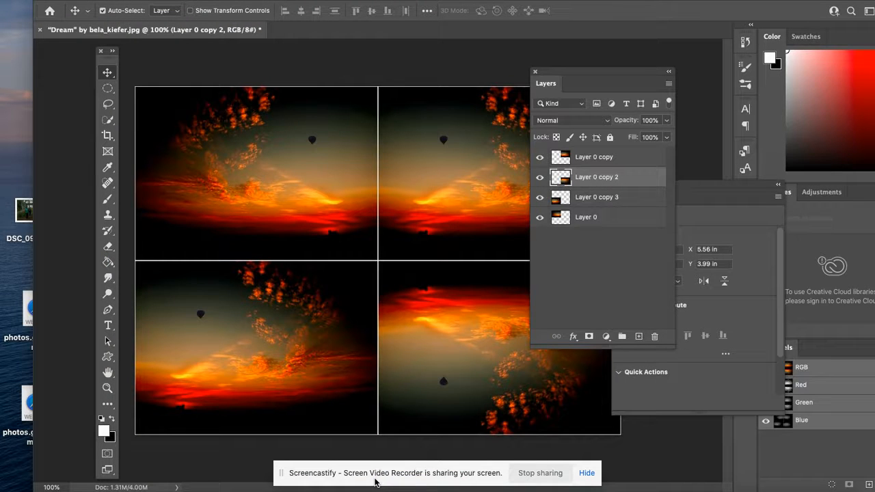
Step: Flip the image copy in the lower-left quadrant (Layer 0 copy 3) both horizontally and vertically
left_click(227, 362)
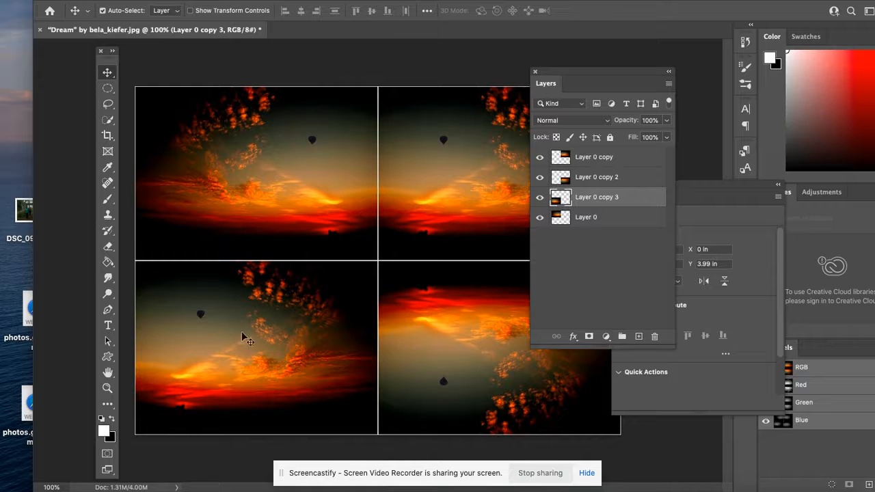
left_click(122, 1)
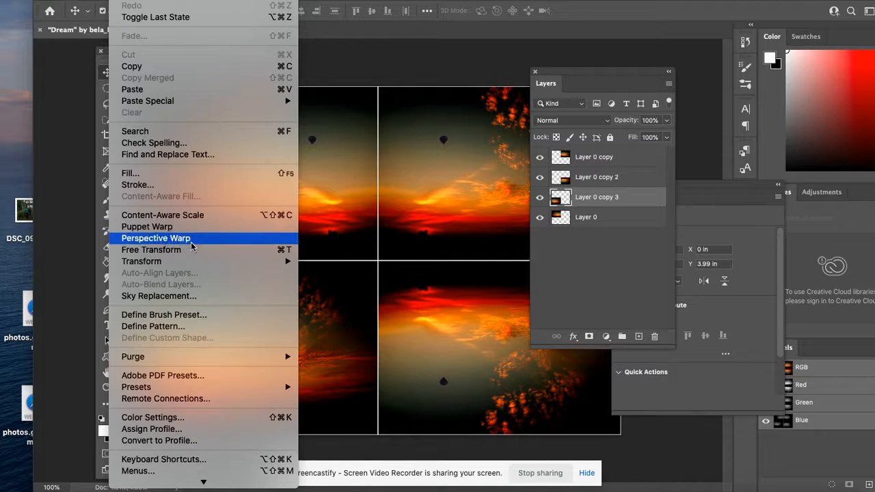
mouse_move(207, 261)
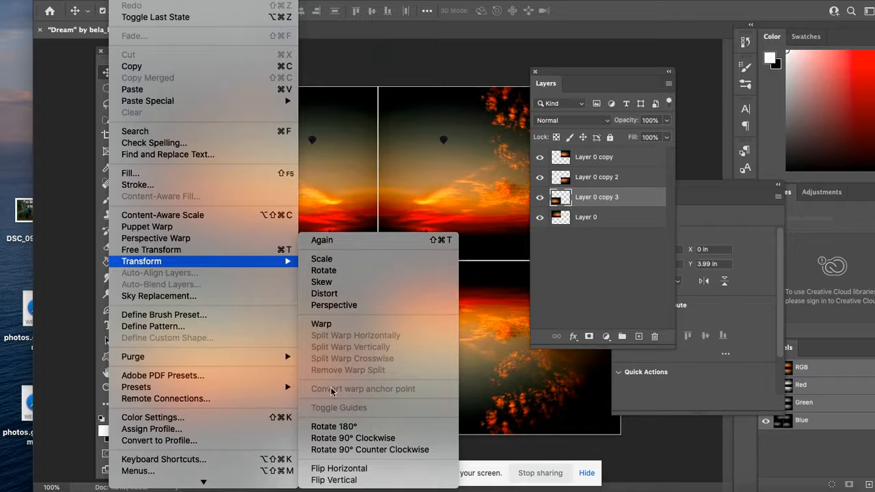
left_click(339, 468)
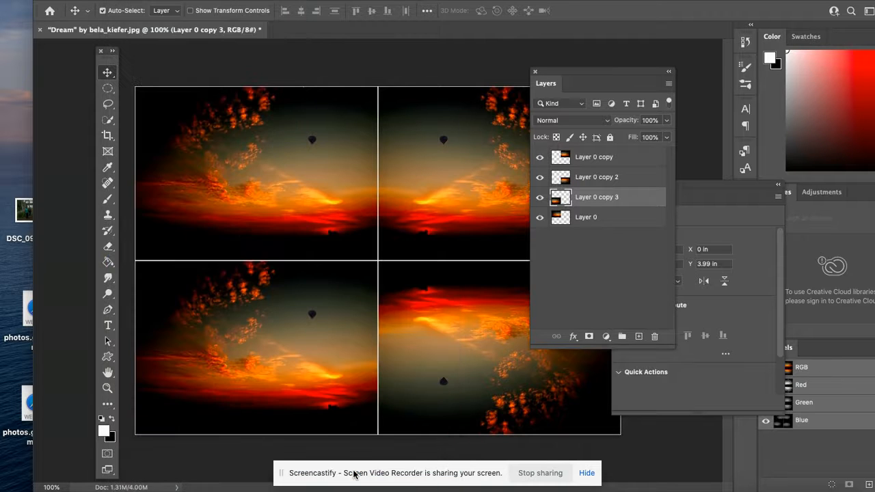
left_click(120, 1)
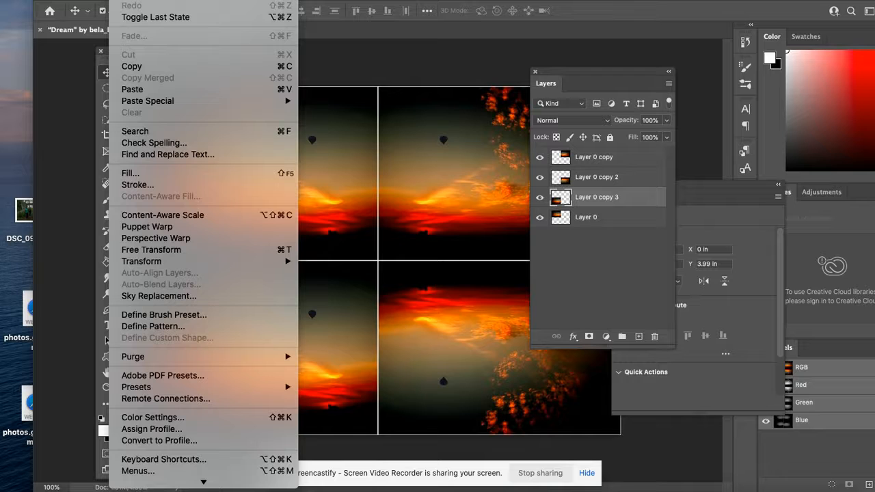
mouse_move(198, 261)
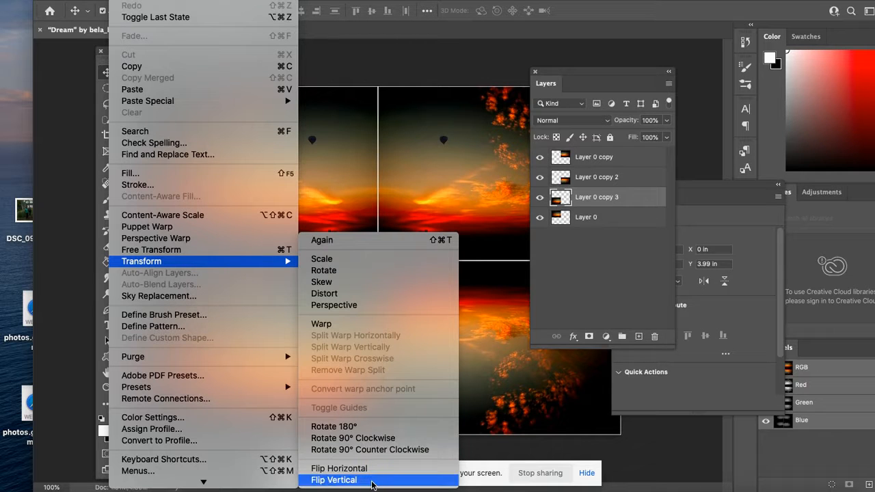
left_click(372, 481)
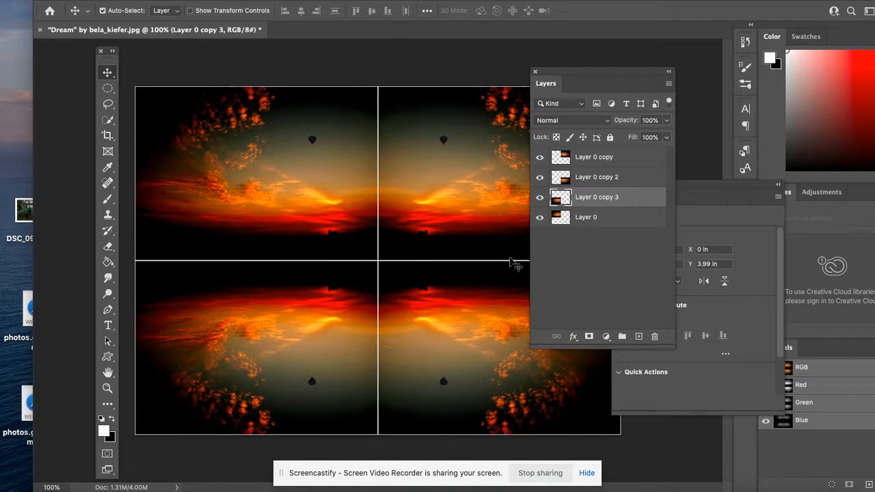
Step: Merge Layer 0 and its three copies into a single layer
left_click(637, 162)
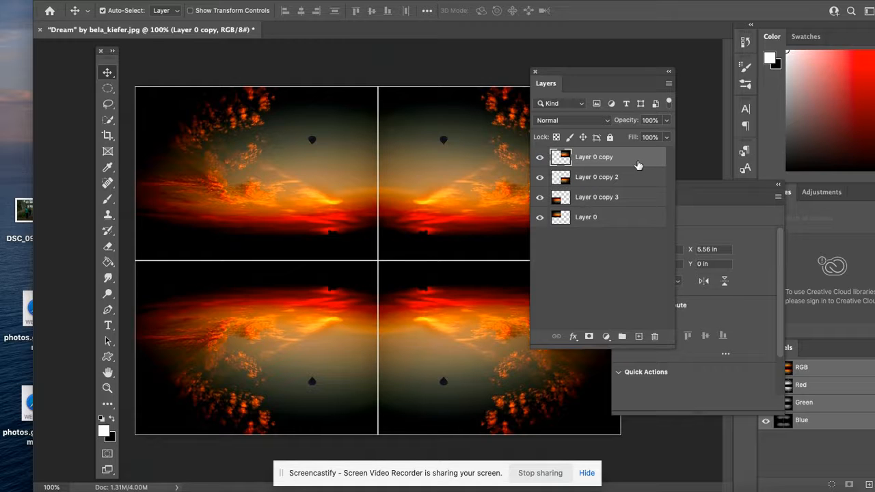
left_click(635, 218, "shift")
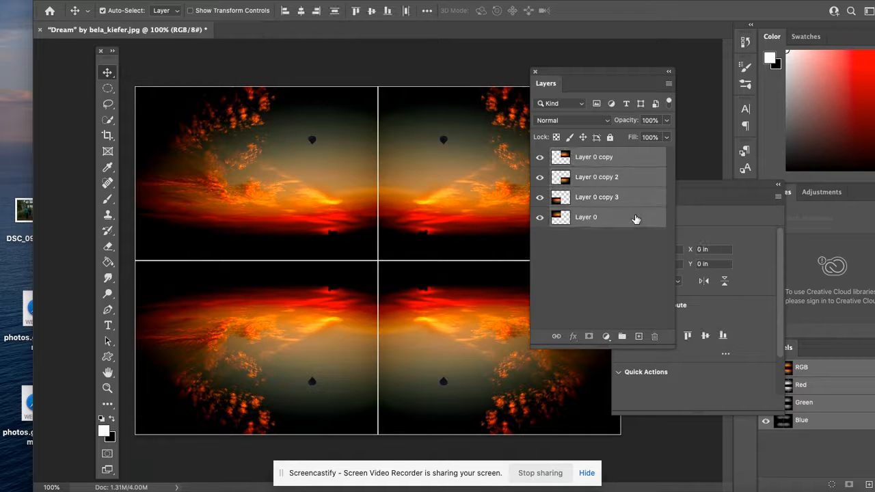
right_click(636, 219)
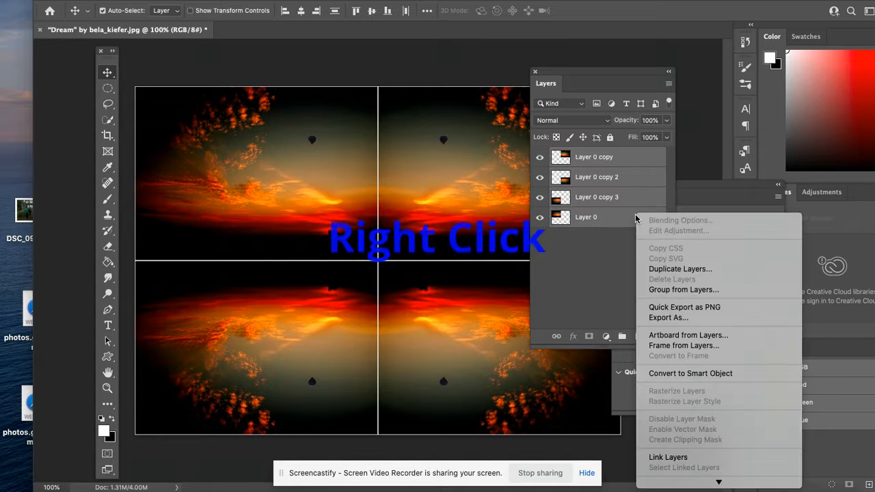
mouse_move(719, 482)
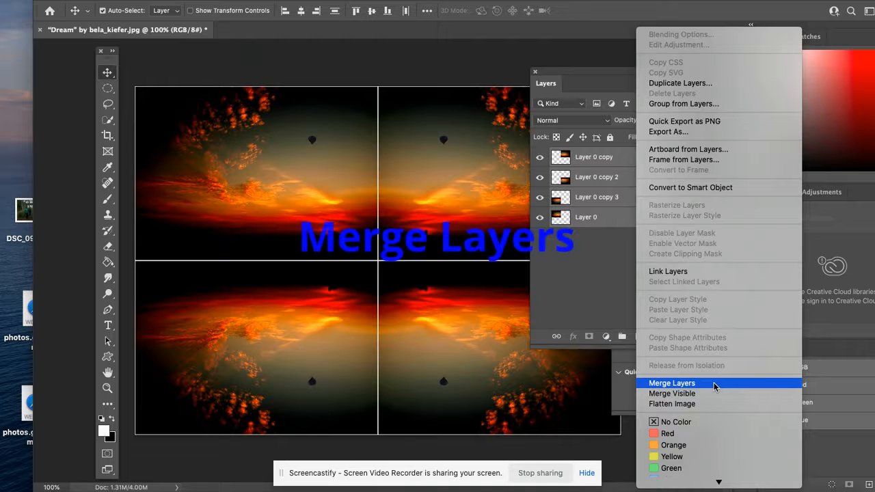
left_click(713, 387)
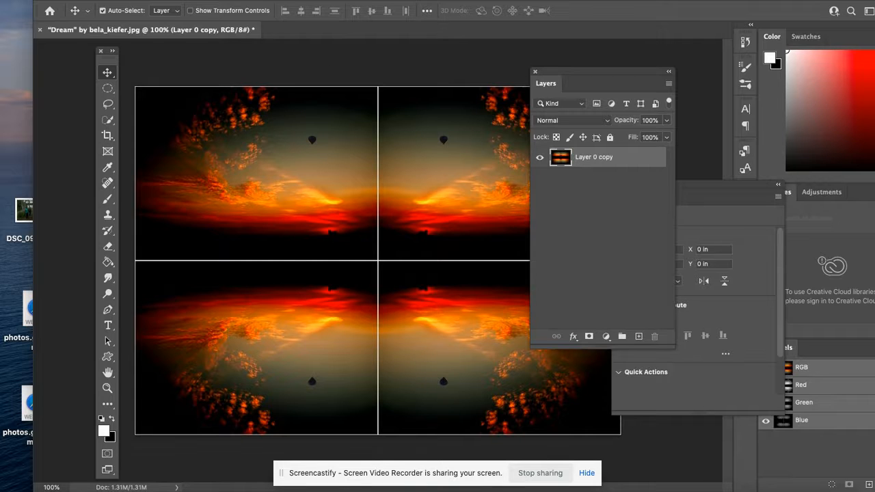
Step: Enlarge the canvas to 200 percent in width and height, keeping the merged mirrored image anchored in the upper-left corner
left_click(150, 0)
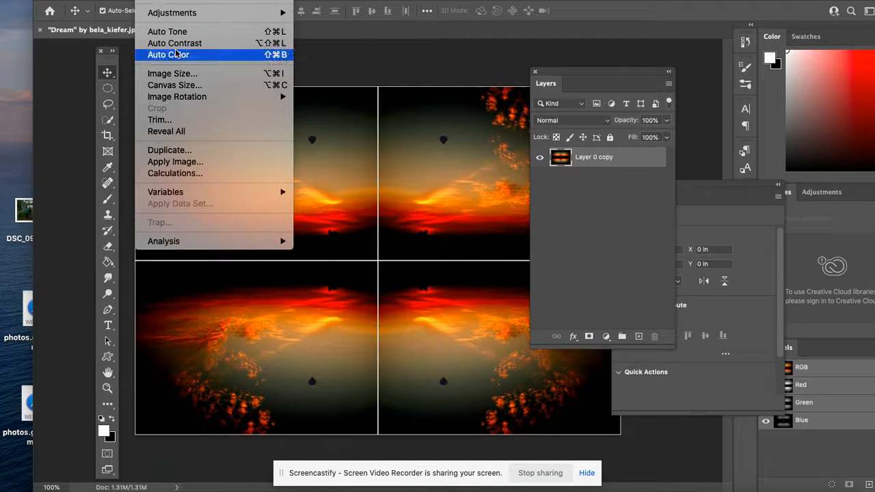
left_click(199, 85)
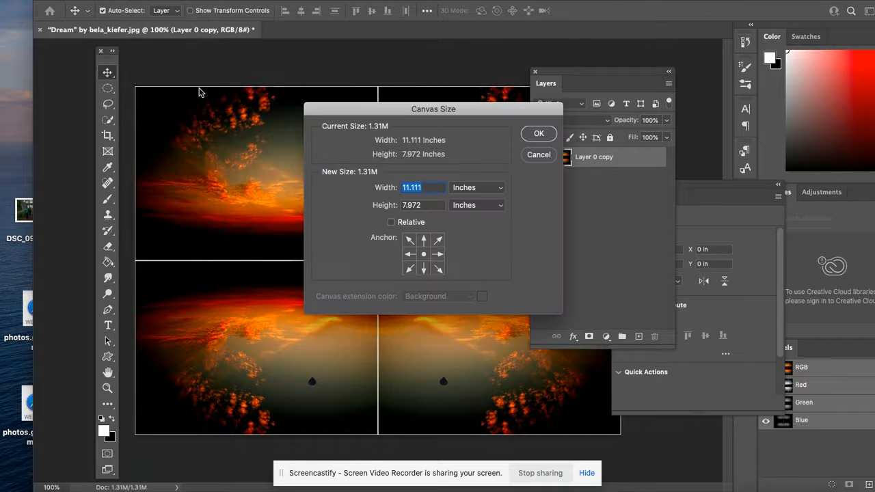
type("200")
left_click(495, 183)
left_click(477, 177)
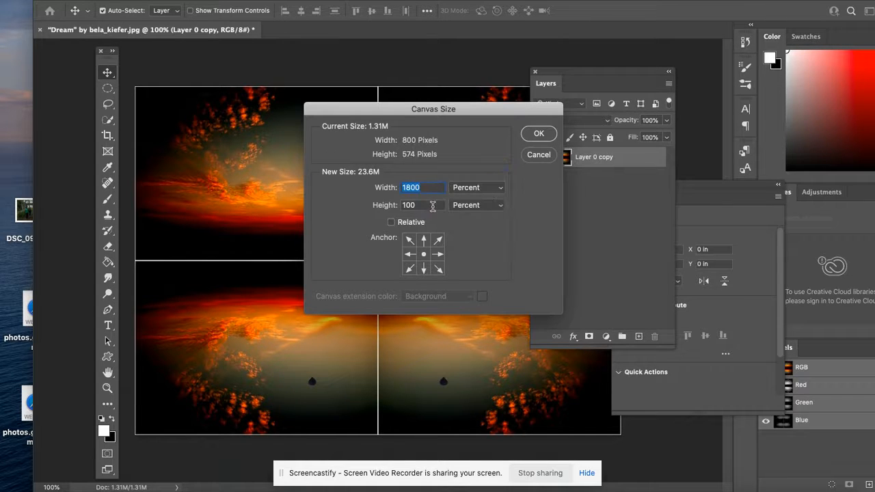
type("200")
left_click_drag(421, 205, 390, 205)
type("200")
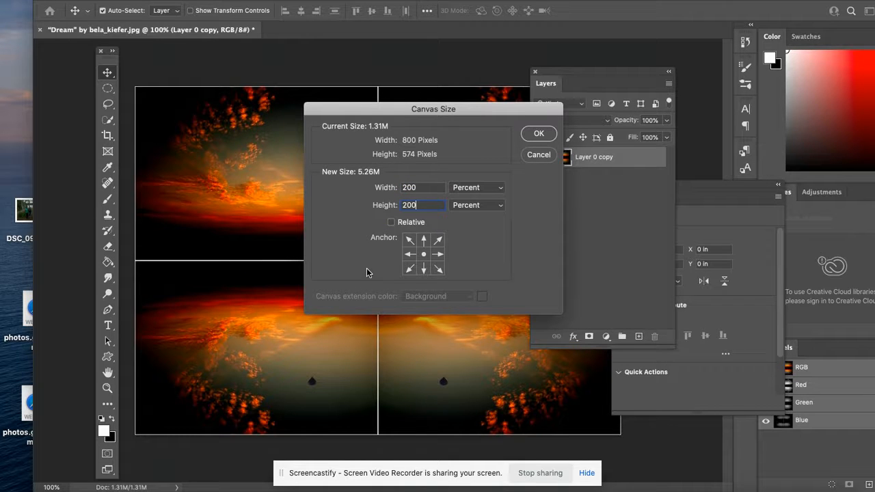
left_click(410, 240)
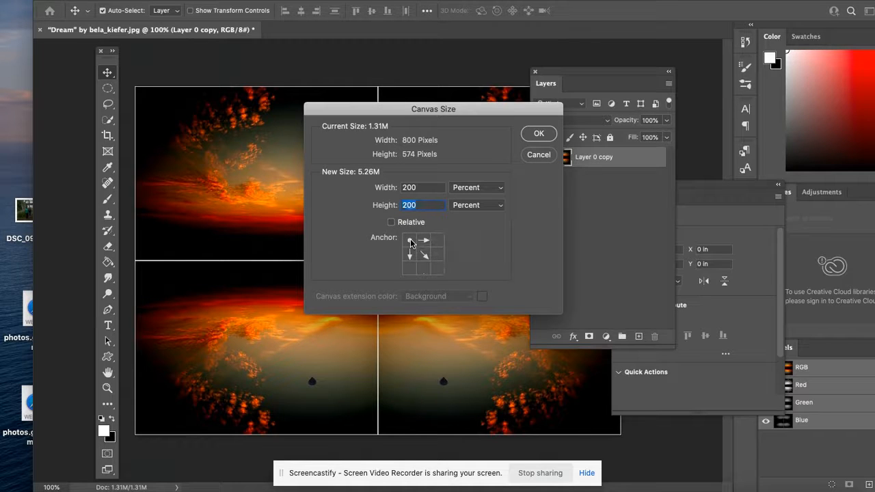
left_click(539, 133)
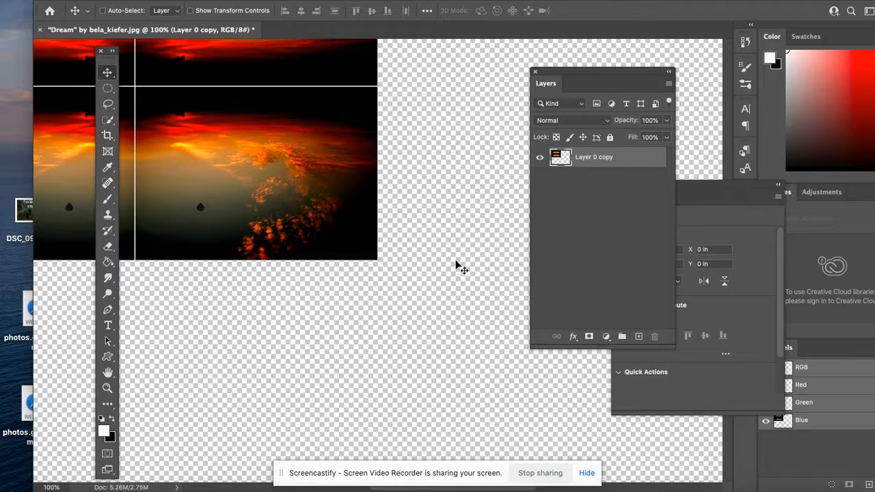
Step: Duplicate the merged mirrored image layer (Layer 0 copy) three times within the same document
key("ctrl+minus")
key("ctrl+minus")
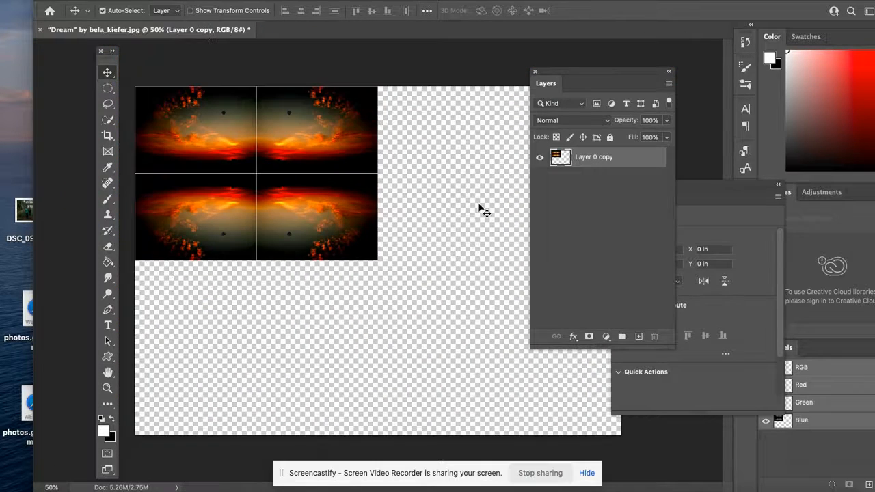
left_click_drag(580, 68, 571, 50)
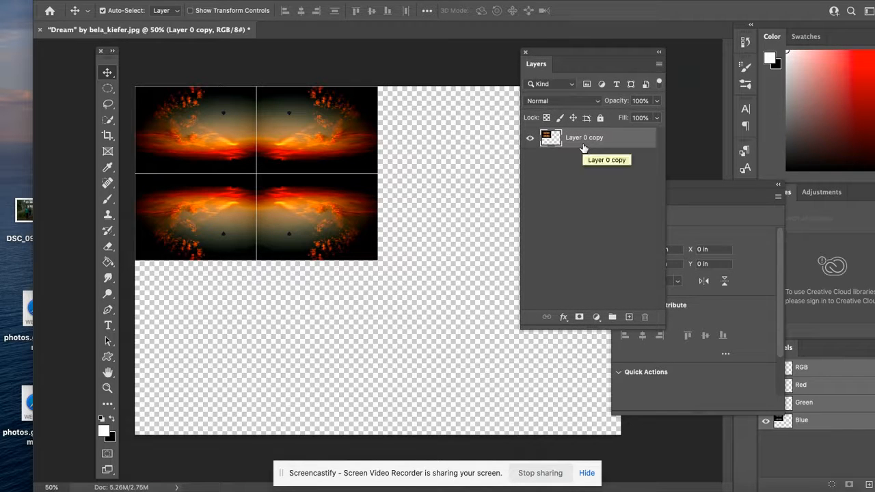
right_click(583, 140)
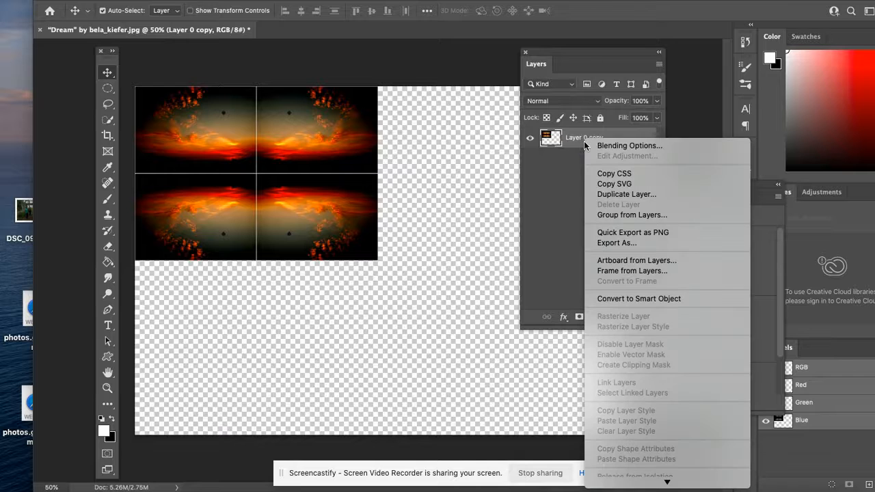
left_click(628, 194)
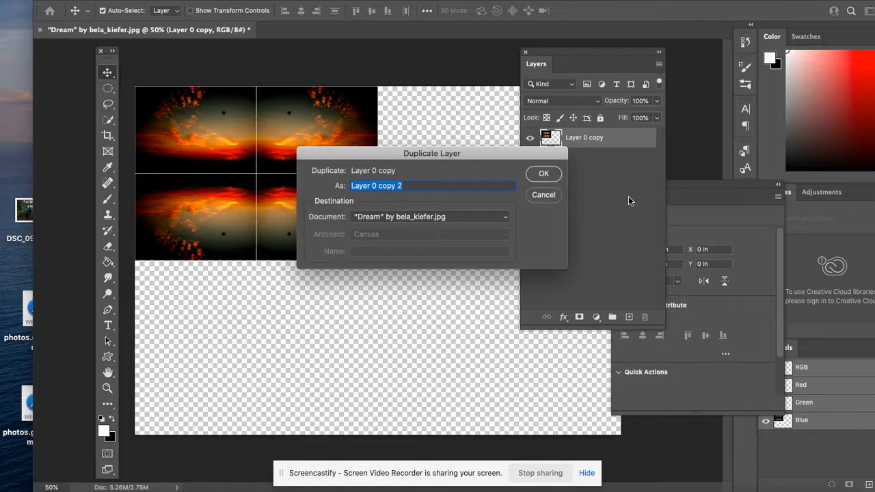
left_click(546, 175)
left_click(582, 163)
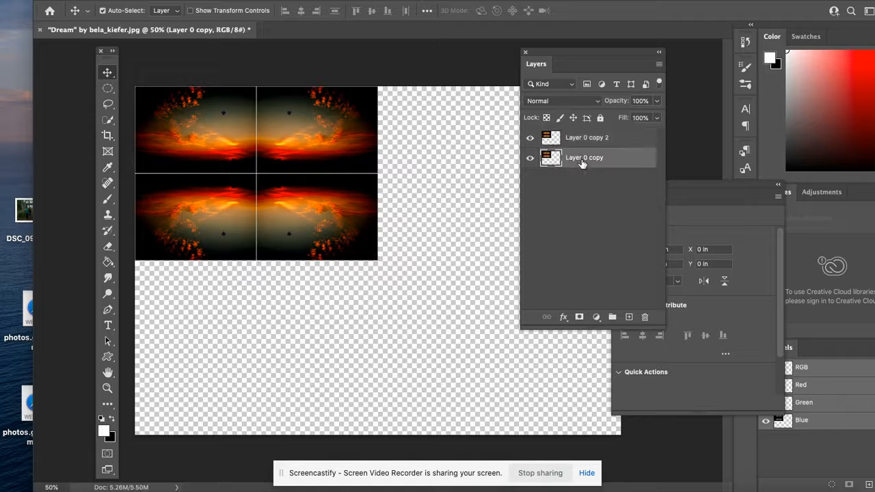
right_click(581, 159)
left_click(612, 214)
key("Return")
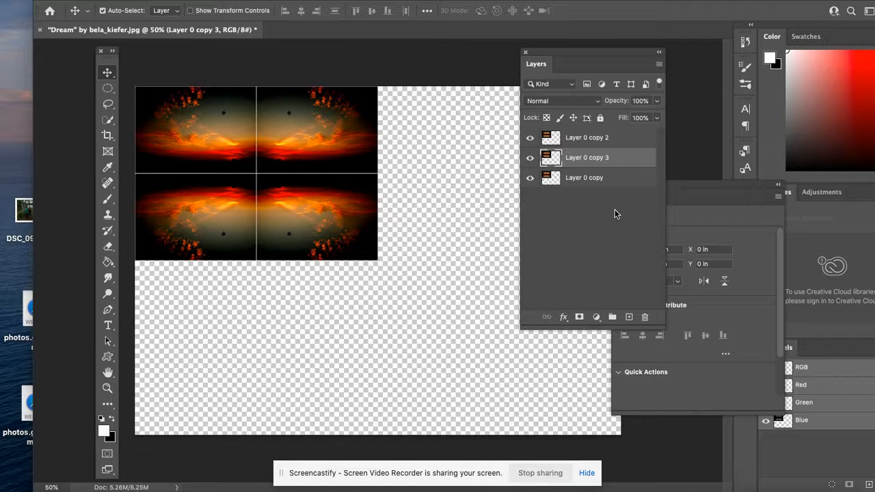
right_click(612, 181)
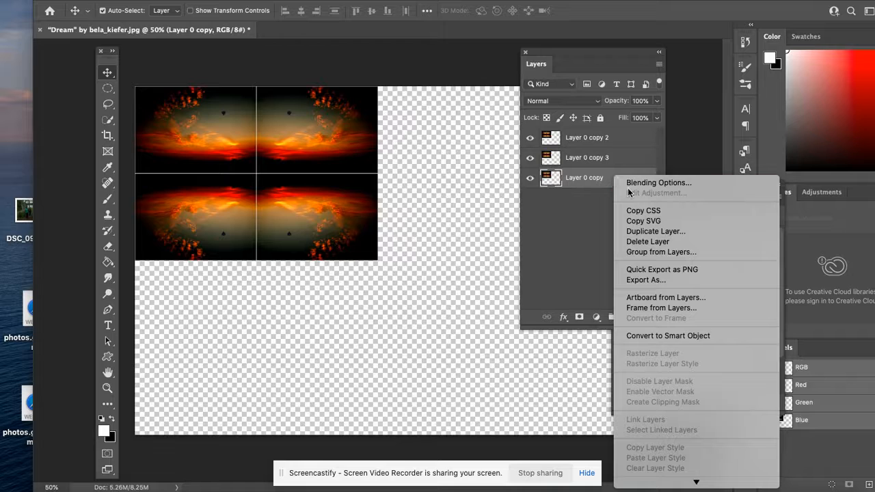
left_click(641, 232)
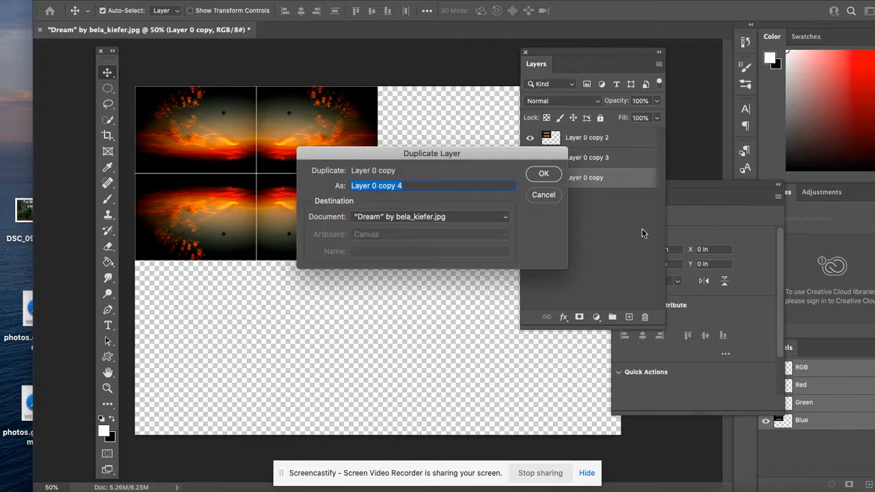
key("Return")
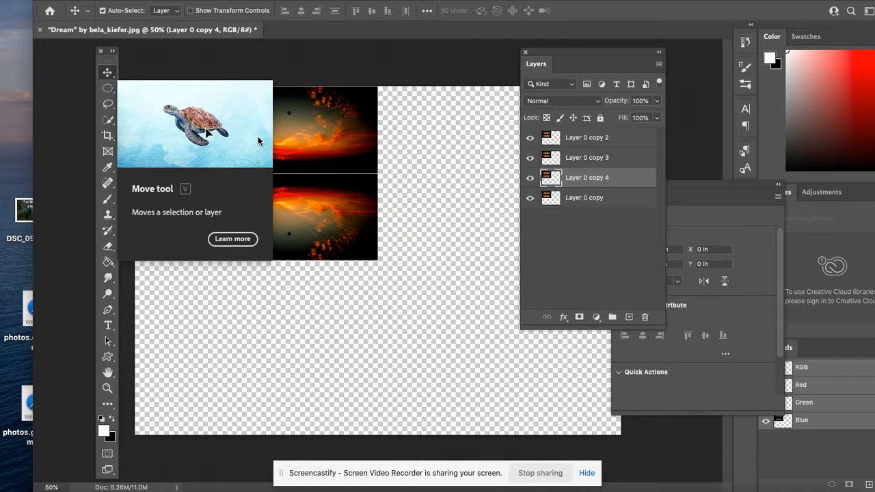
Step: Move the three image copies into the canvas's empty upper-right, lower-right and lower-left quadrants, aligned edge to edge with the original
left_click_drag(291, 169, 523, 174)
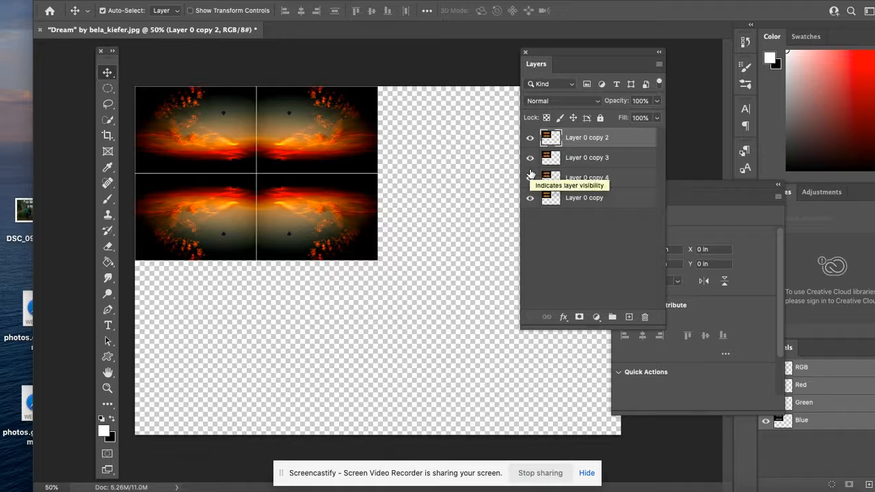
left_click_drag(269, 180, 516, 185)
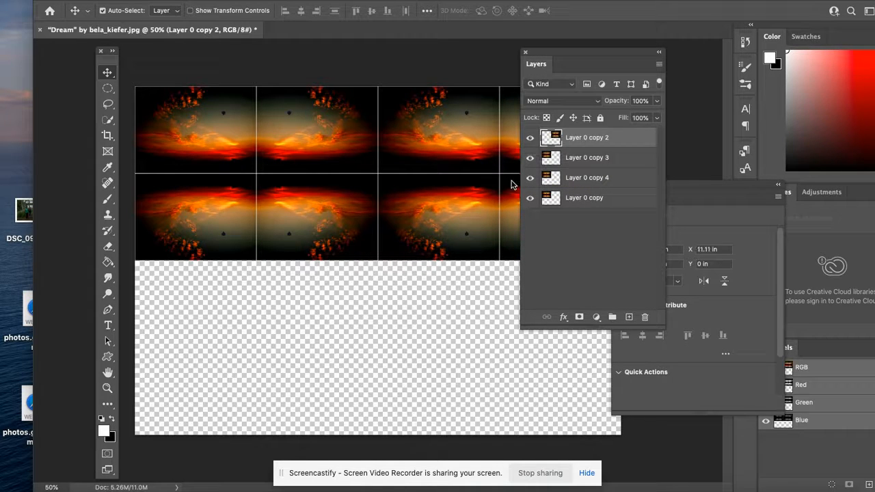
left_click(271, 188)
left_click_drag(271, 190, 509, 364)
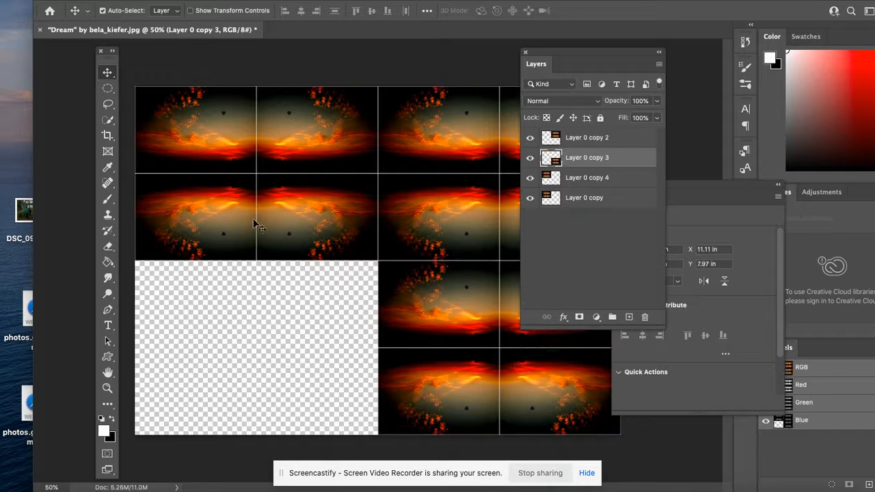
left_click_drag(251, 196, 248, 369)
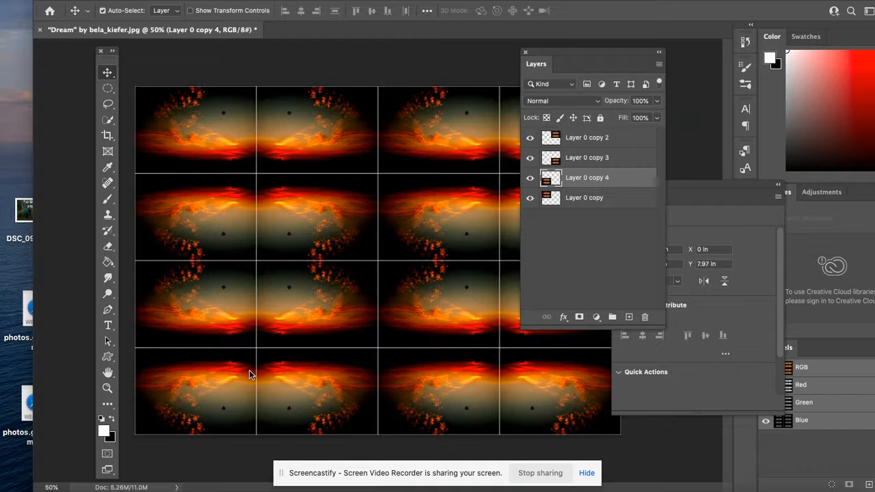
Step: Merge Layer 0 copy and its three duplicates into a single layer
left_click(585, 140)
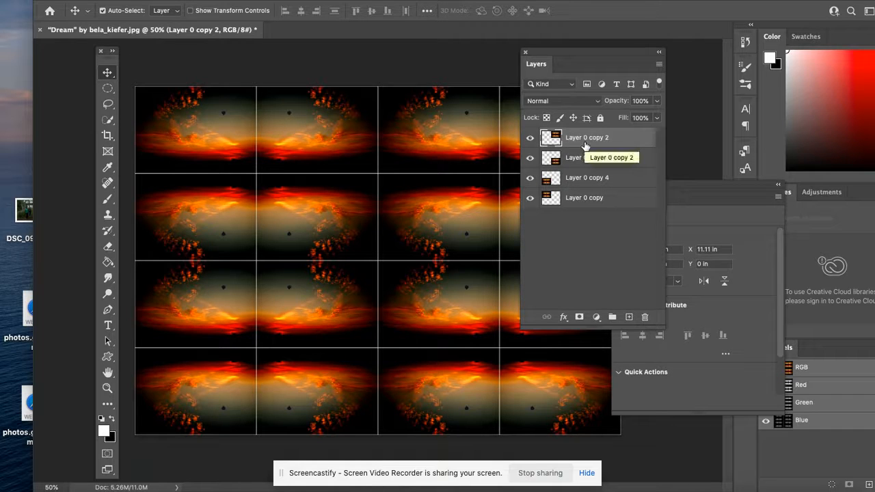
left_click(595, 200, "shift")
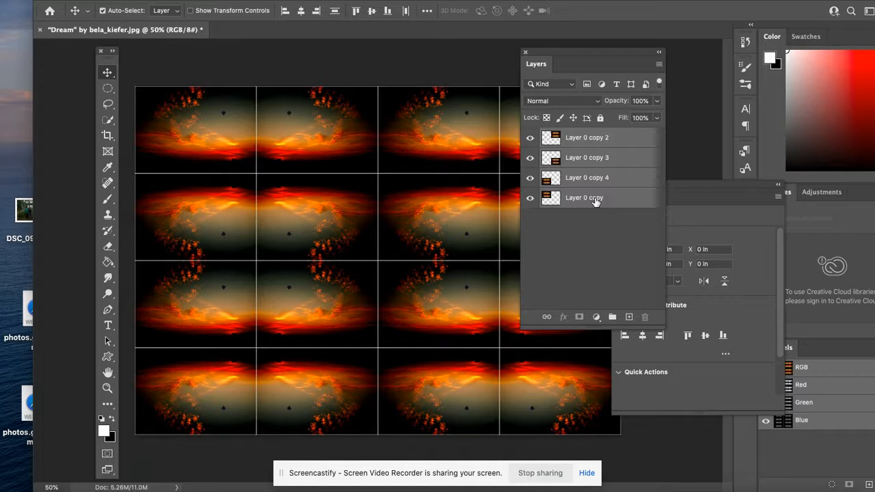
right_click(595, 197)
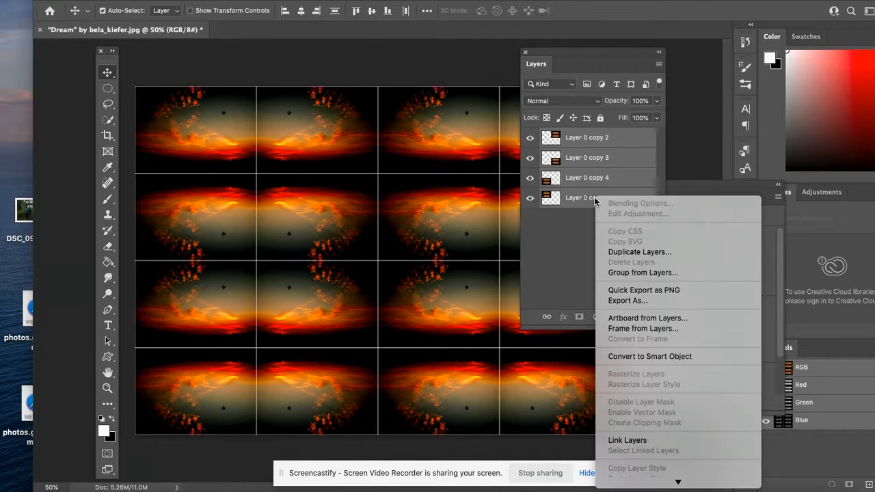
mouse_move(674, 480)
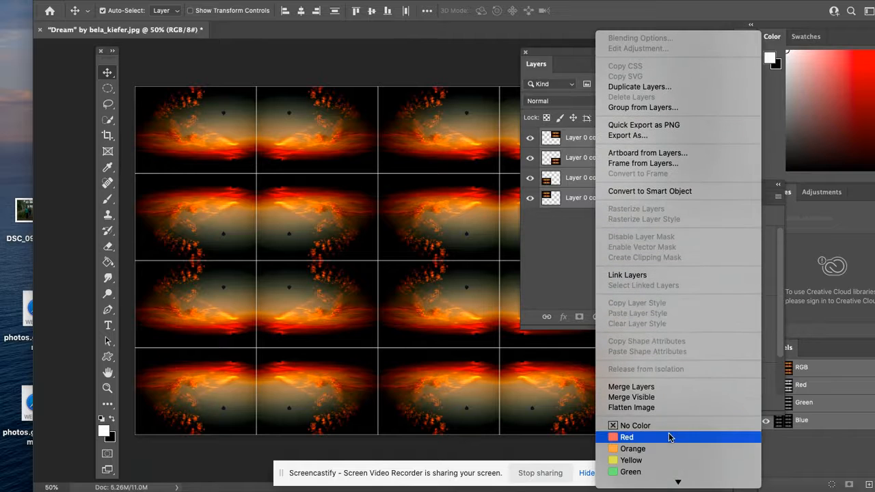
left_click(675, 388)
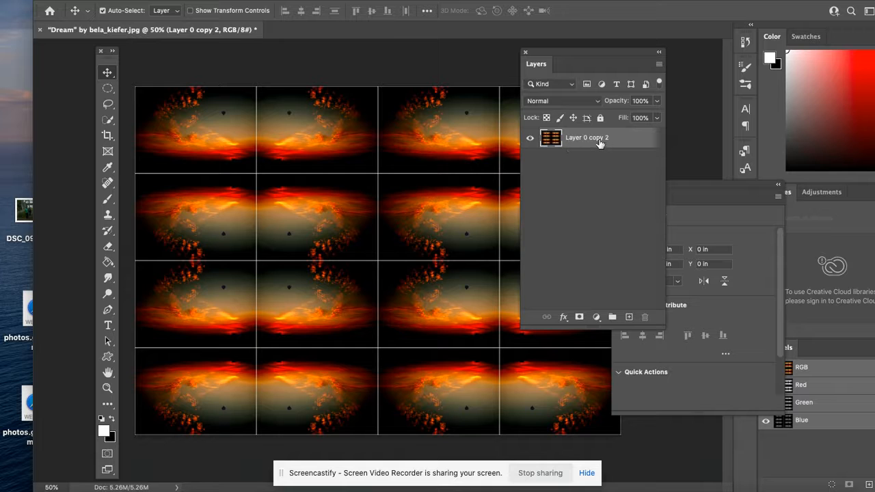
Step: Add a Hue/Saturation adjustment layer above the merged pattern with the default name and Normal mode
left_click_drag(563, 47, 632, 63)
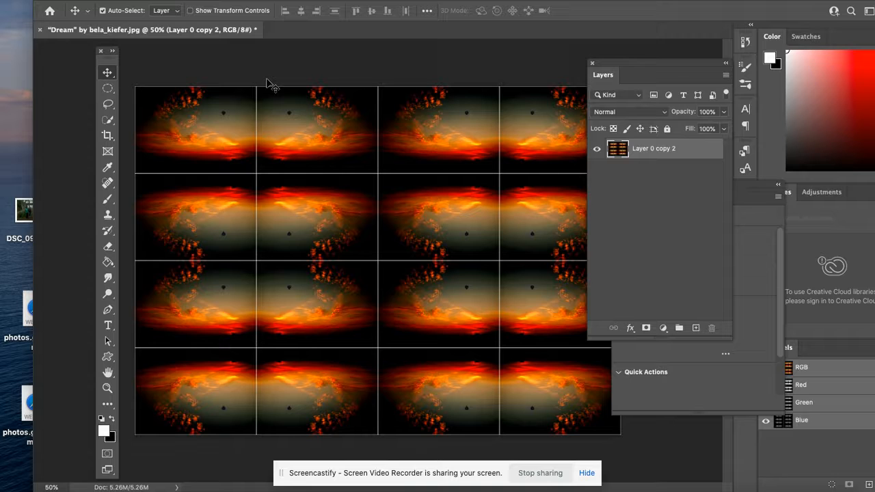
left_click(183, 0)
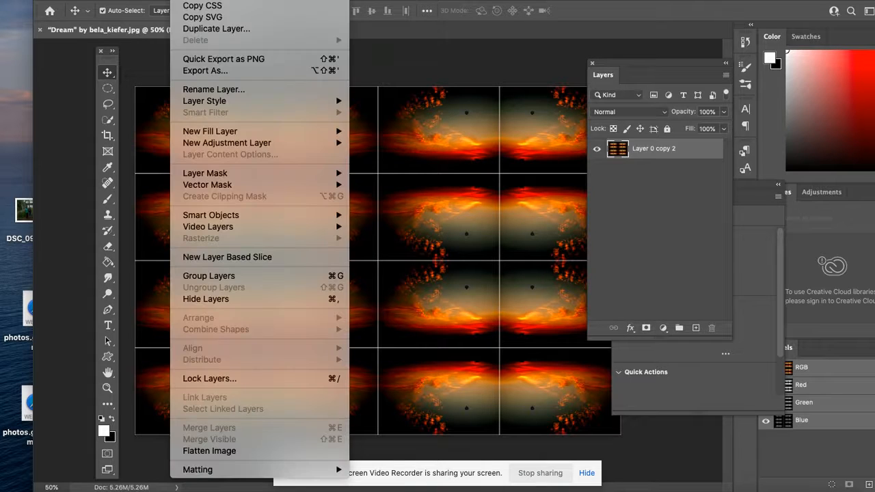
mouse_move(283, 145)
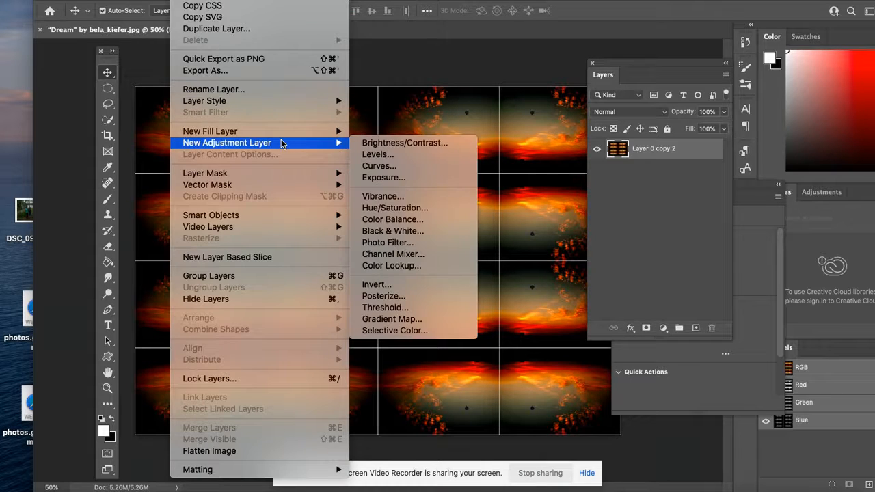
left_click(397, 209)
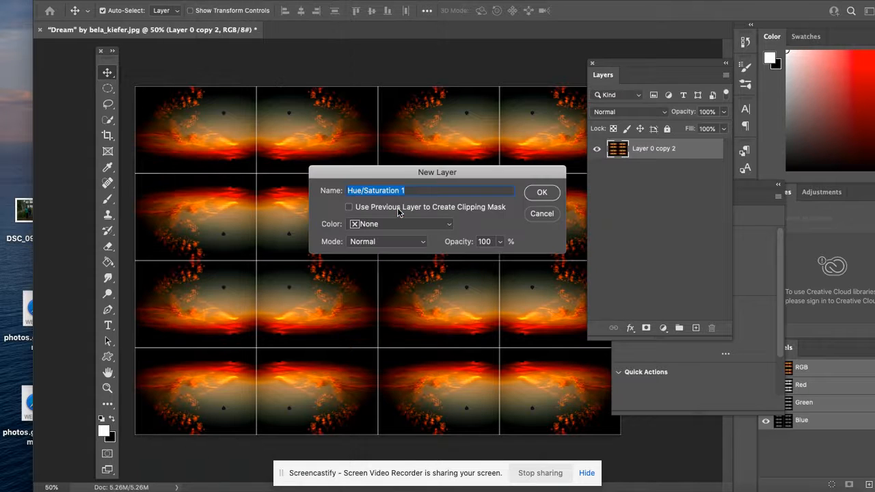
left_click(543, 192)
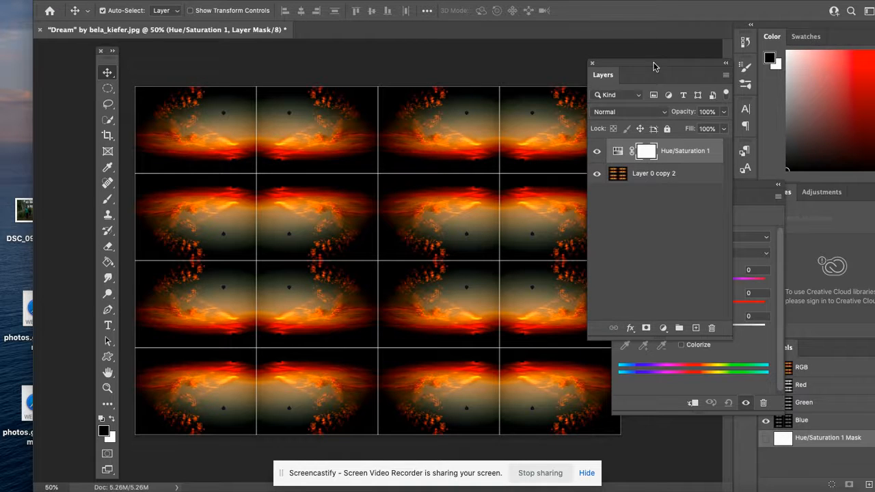
Step: Set the Hue/Saturation adjustment layer's hue to -28 and saturation to +17, giving the pattern a red tint
left_click_drag(654, 66, 647, 7)
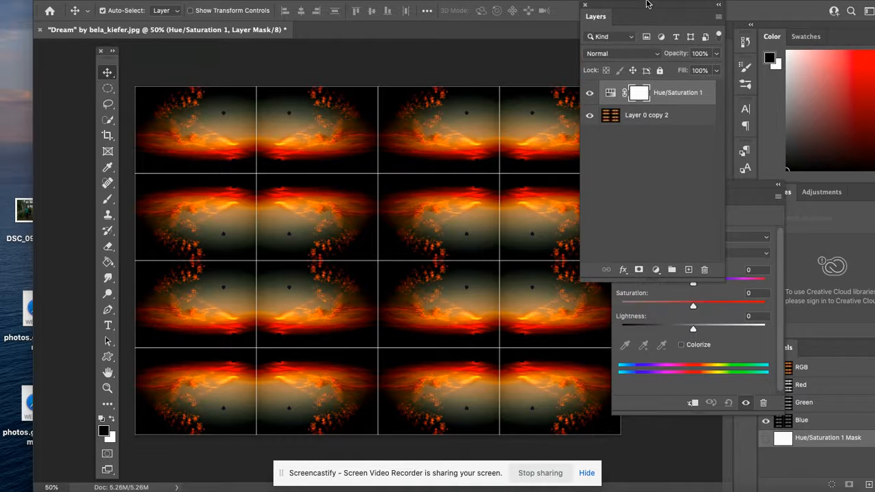
left_click(739, 190)
left_click_drag(738, 189, 701, 156)
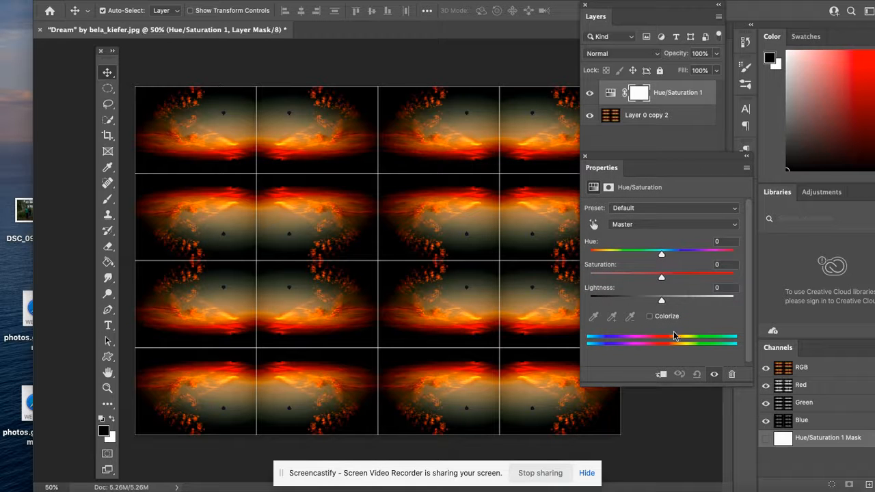
left_click_drag(661, 255, 698, 251)
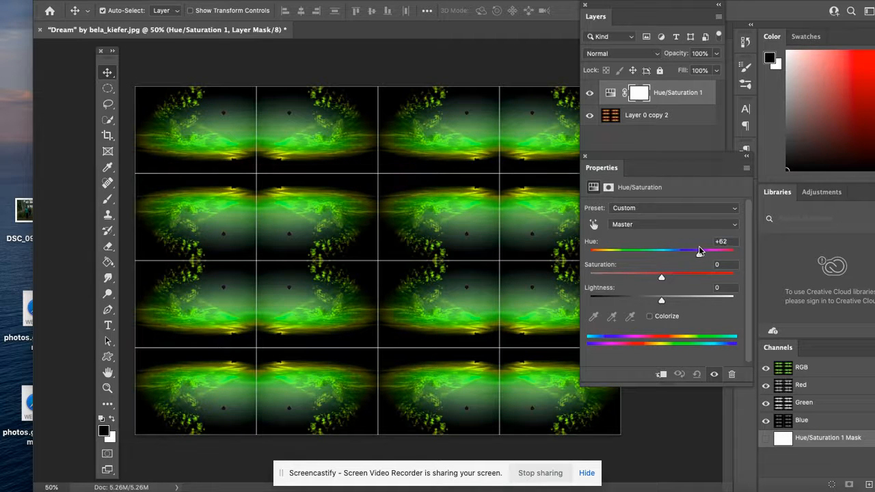
left_click_drag(698, 246, 641, 251)
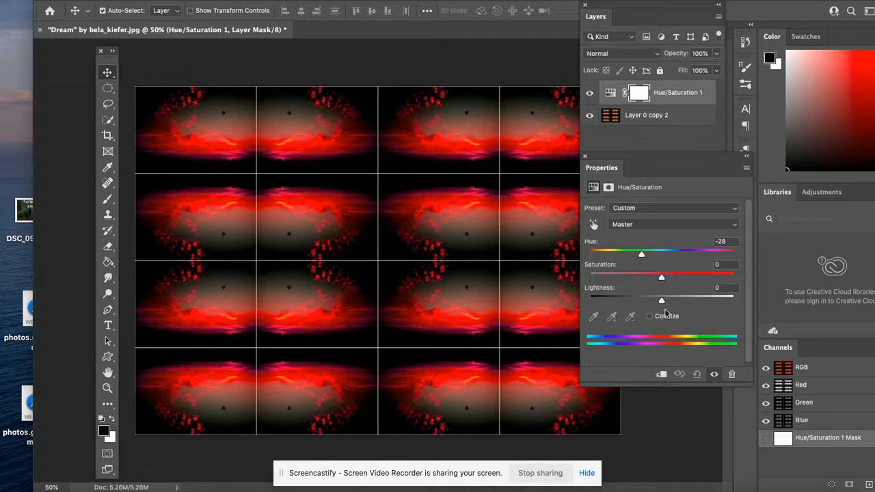
left_click_drag(661, 278, 675, 277)
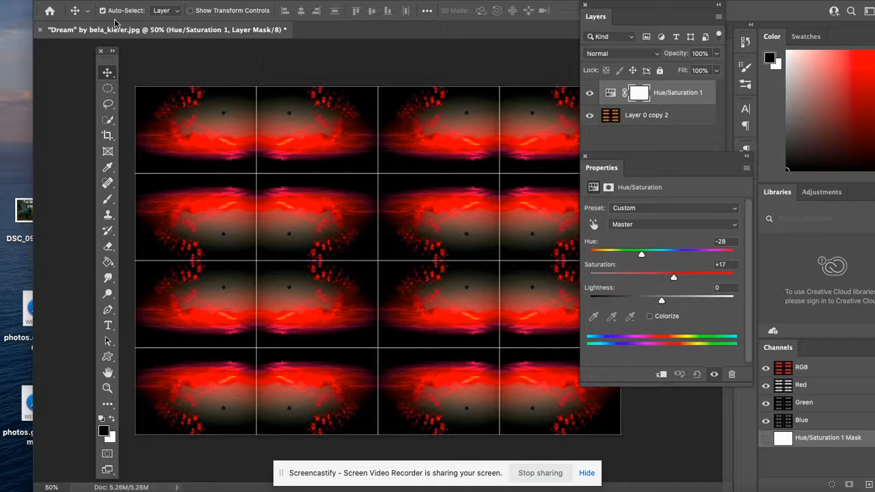
Step: Export the pattern as a PNG at 100% scale, naming the file with the author's surname followed by "kaleidoscope2"
left_click(97, 0)
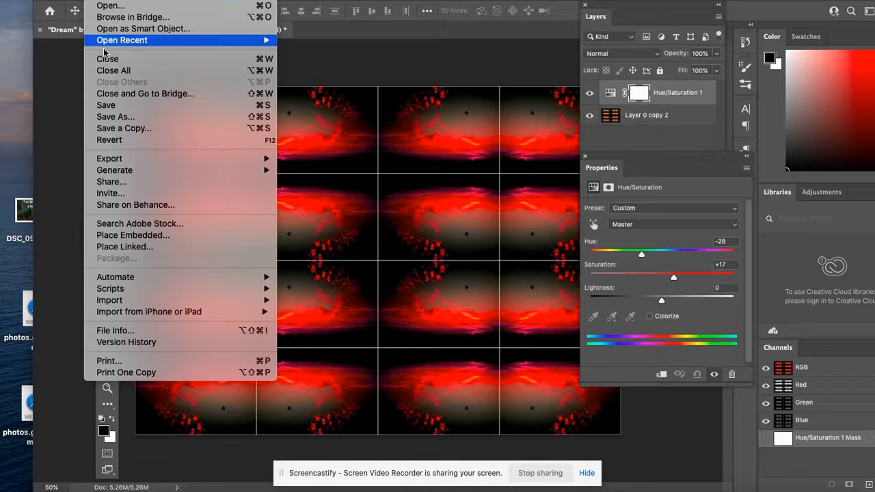
mouse_move(154, 161)
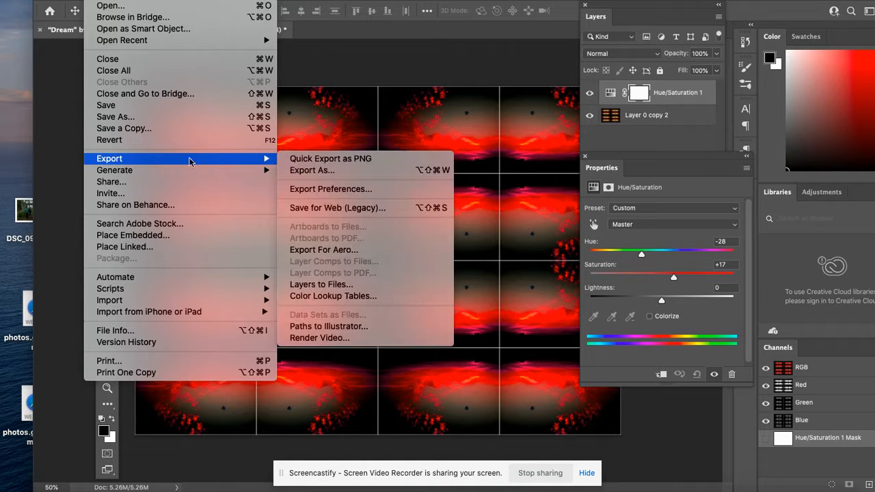
left_click(299, 171)
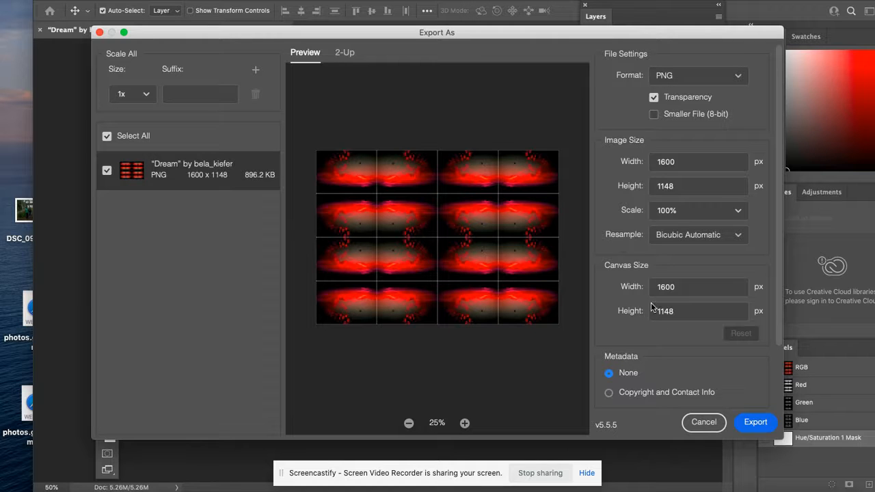
left_click(756, 424)
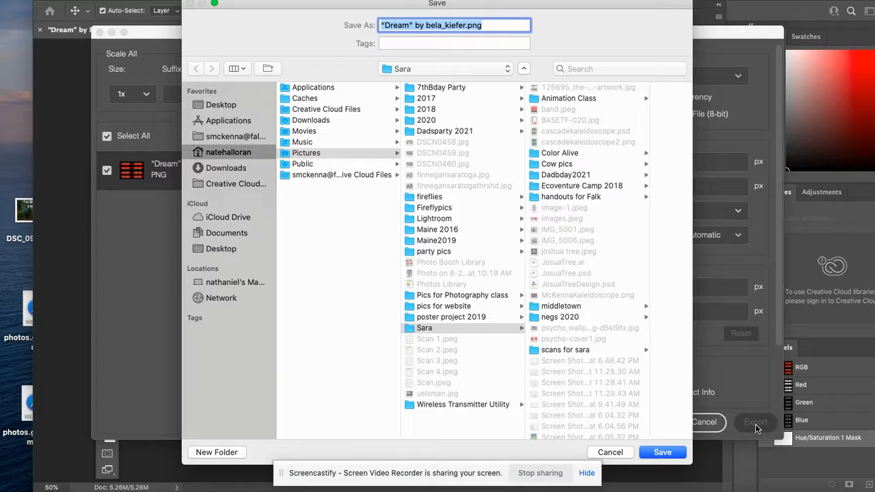
type("McKennaka")
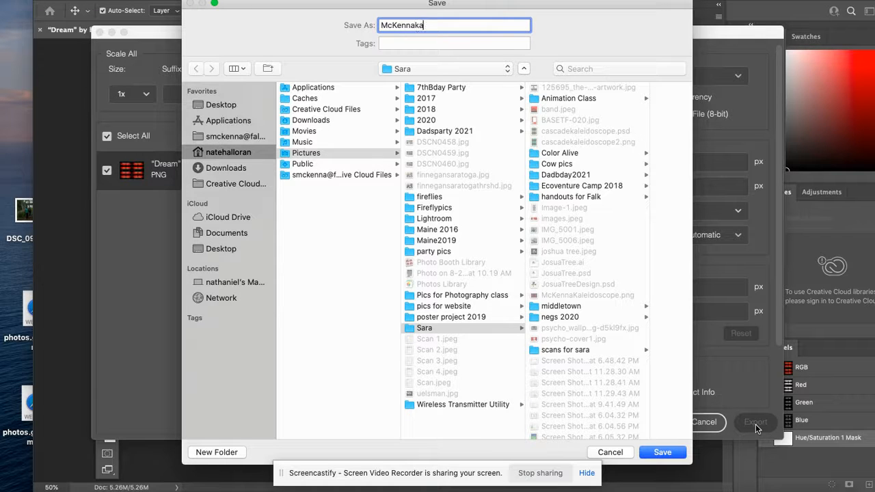
type("leidoscope")
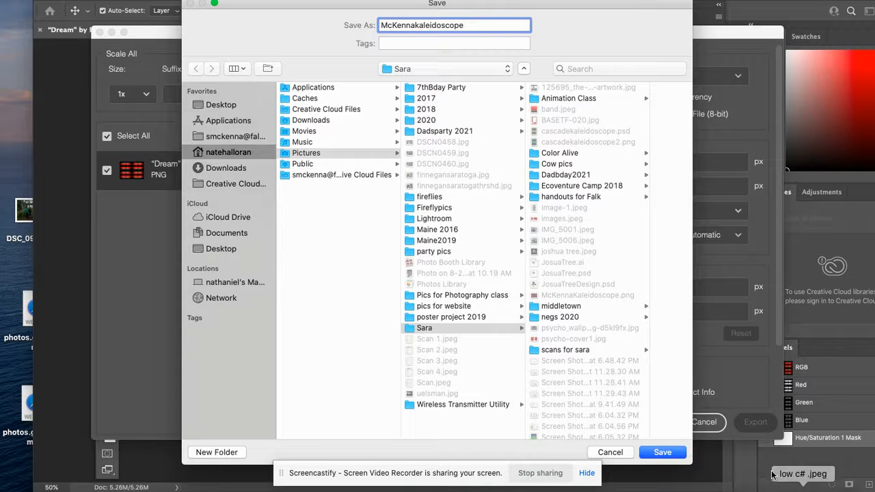
left_click(662, 452)
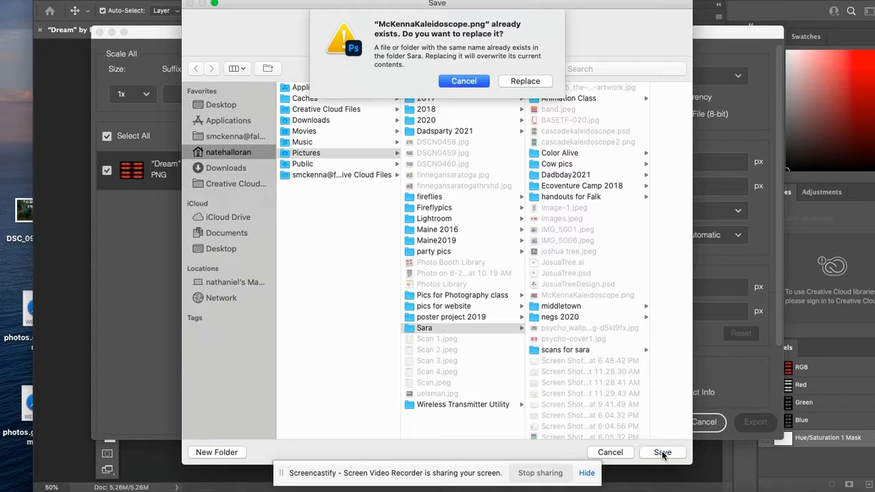
left_click(464, 85)
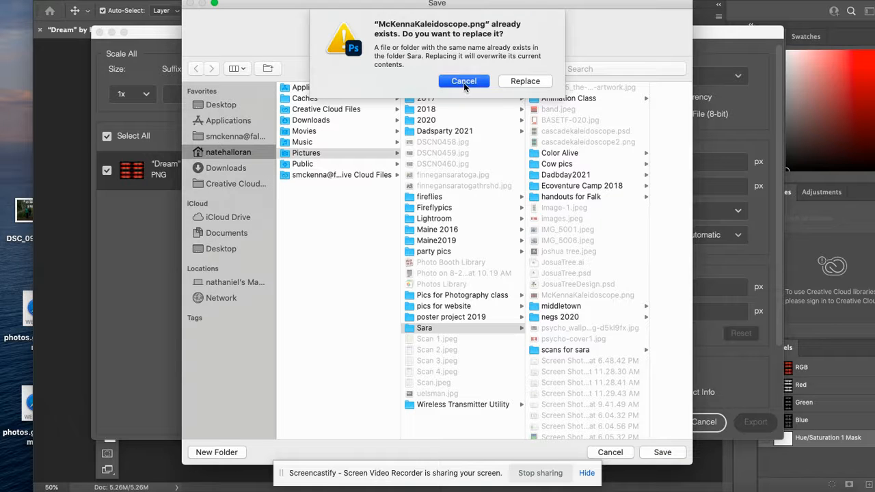
type("2")
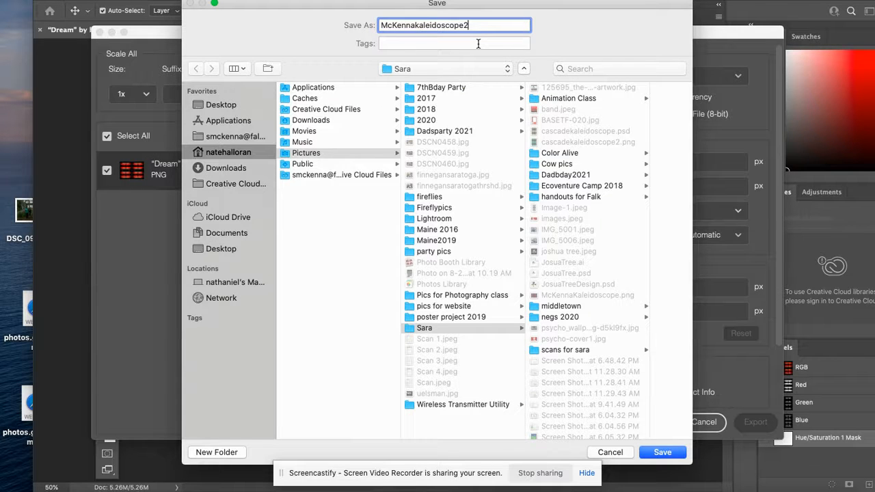
left_click(675, 453)
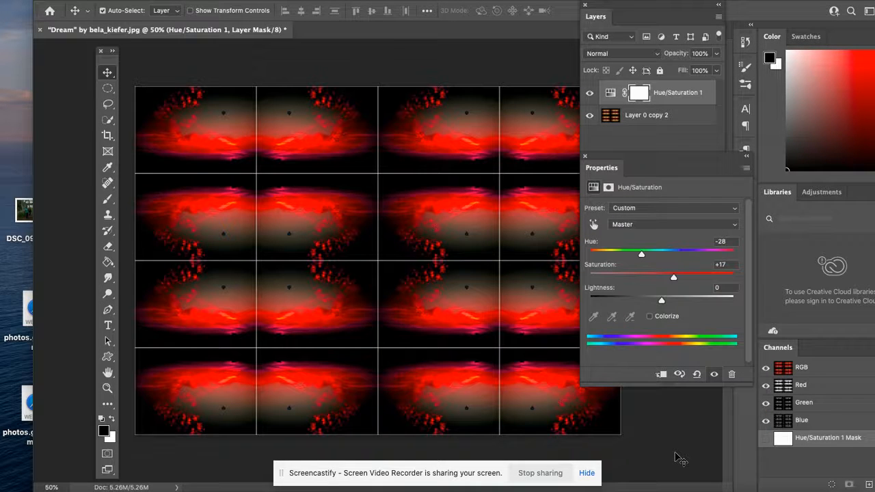